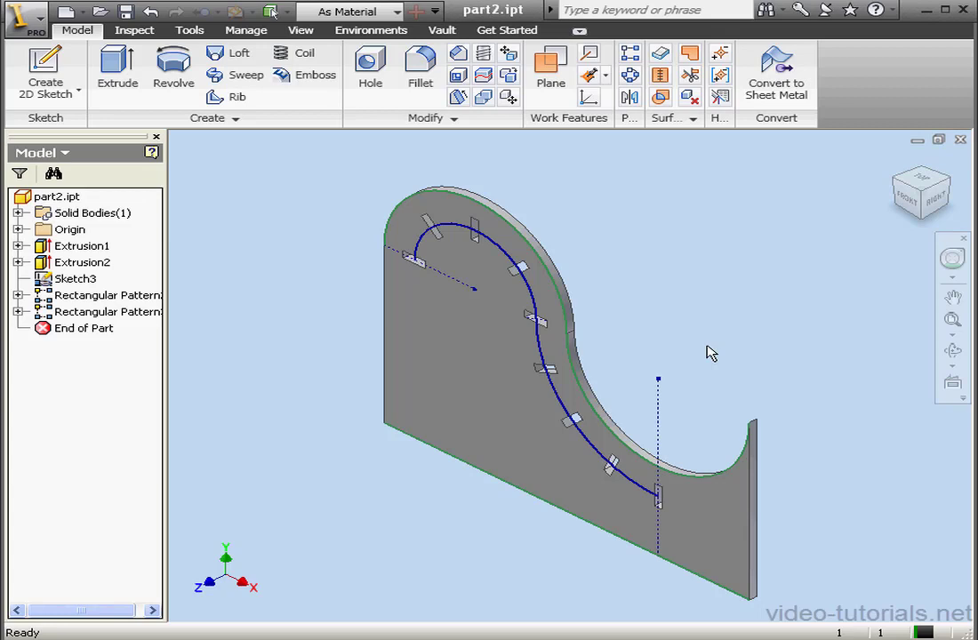
- Delete Rectangular Pattern2 and Rectangular Pattern3 from the browser, leaving just the original hole
{"action": "left_click", "coordinate": [93, 311]}
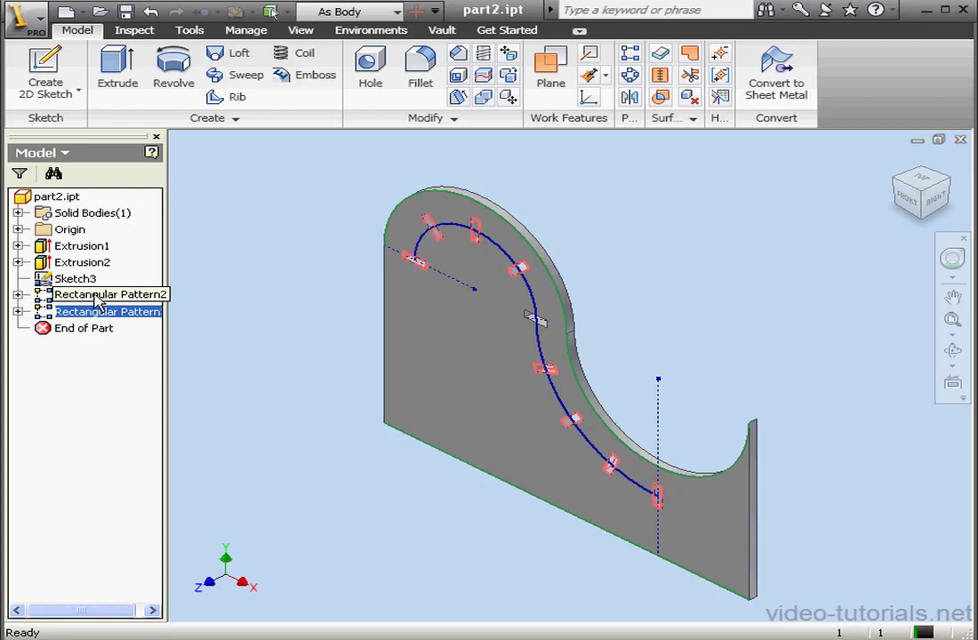
{"action": "right_click", "coordinate": [94, 297]}
{"action": "left_click", "coordinate": [133, 332]}
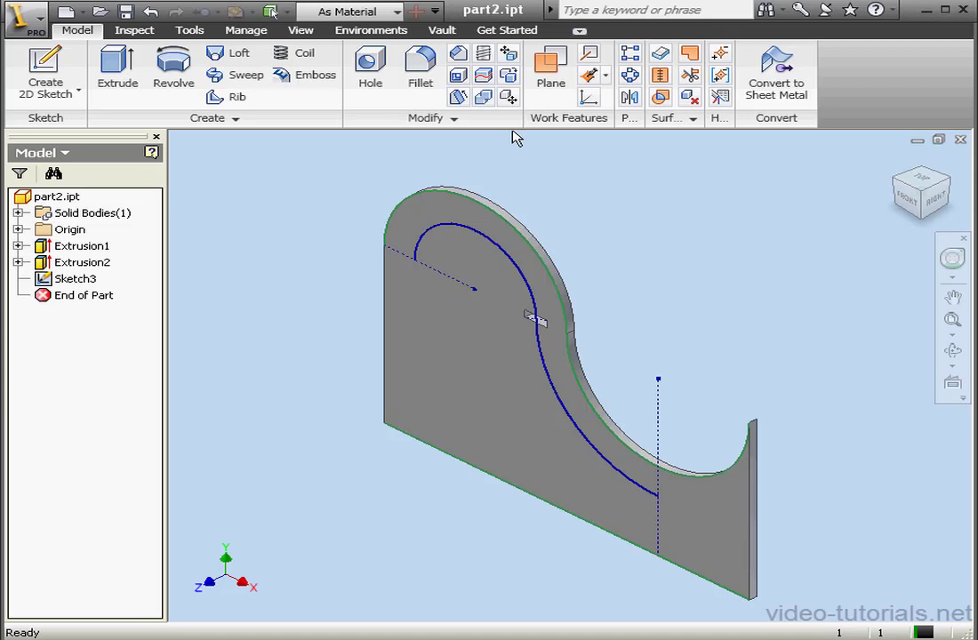
- Set up a circular pattern of Extrusion2 around the upper arc edge: 5 occurrences over 180°
{"action": "left_click", "coordinate": [630, 76]}
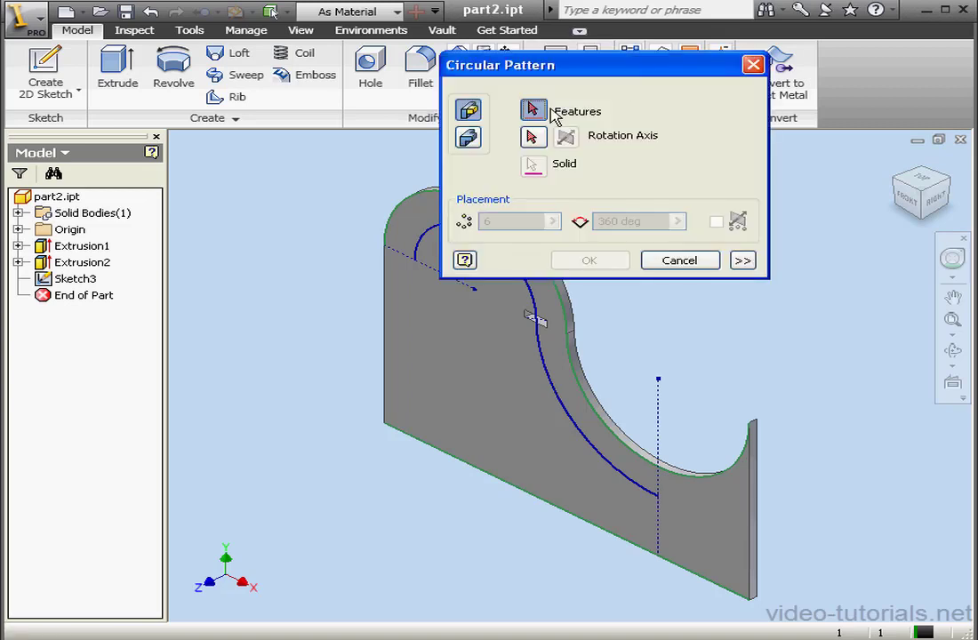
{"action": "left_click_drag", "start_coordinate": [582, 69], "coordinate": [734, 71]}
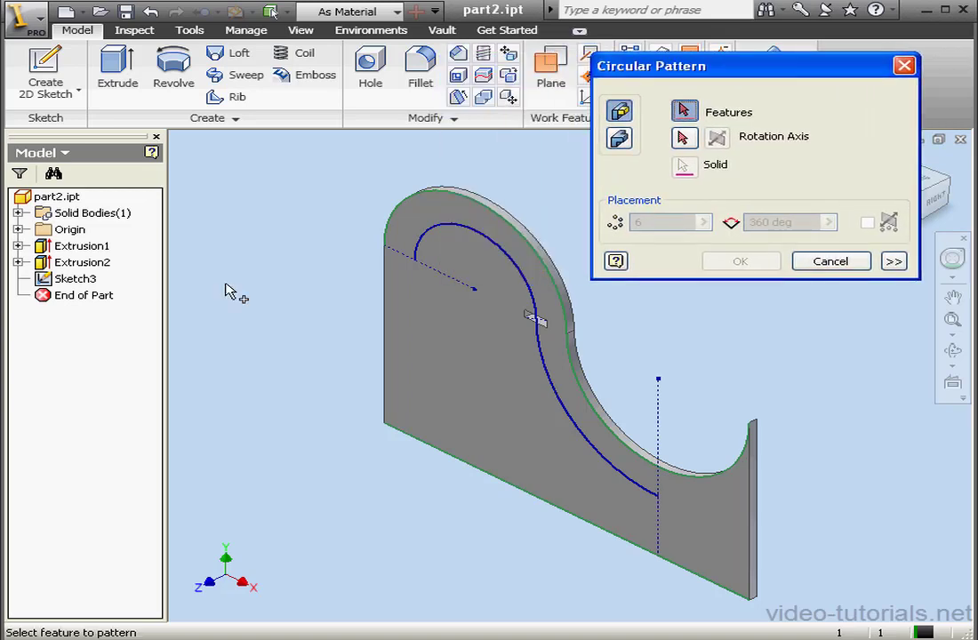
{"action": "left_click", "coordinate": [85, 263]}
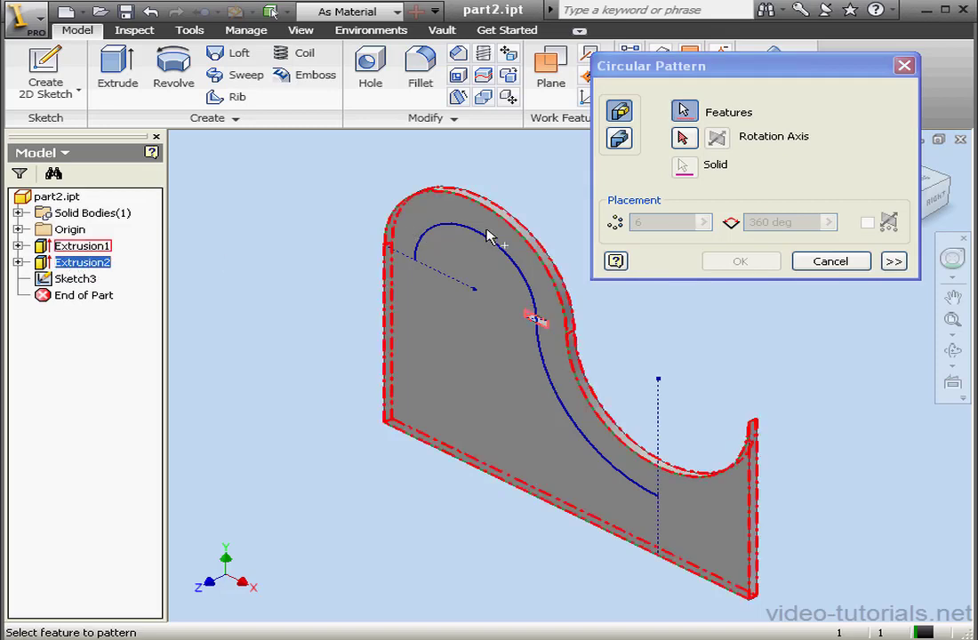
{"action": "left_click", "coordinate": [684, 136]}
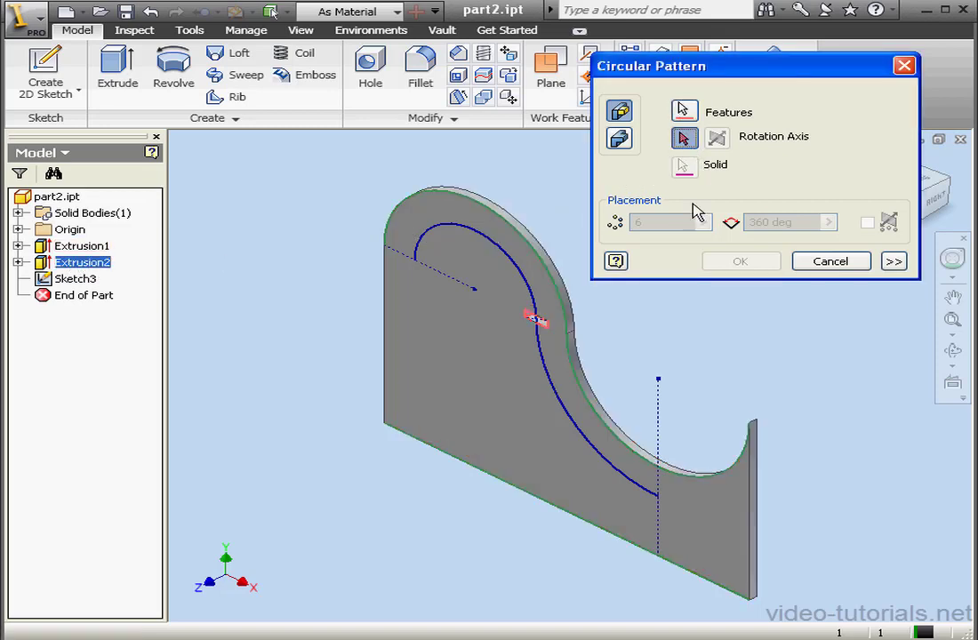
{"action": "left_click", "coordinate": [560, 280]}
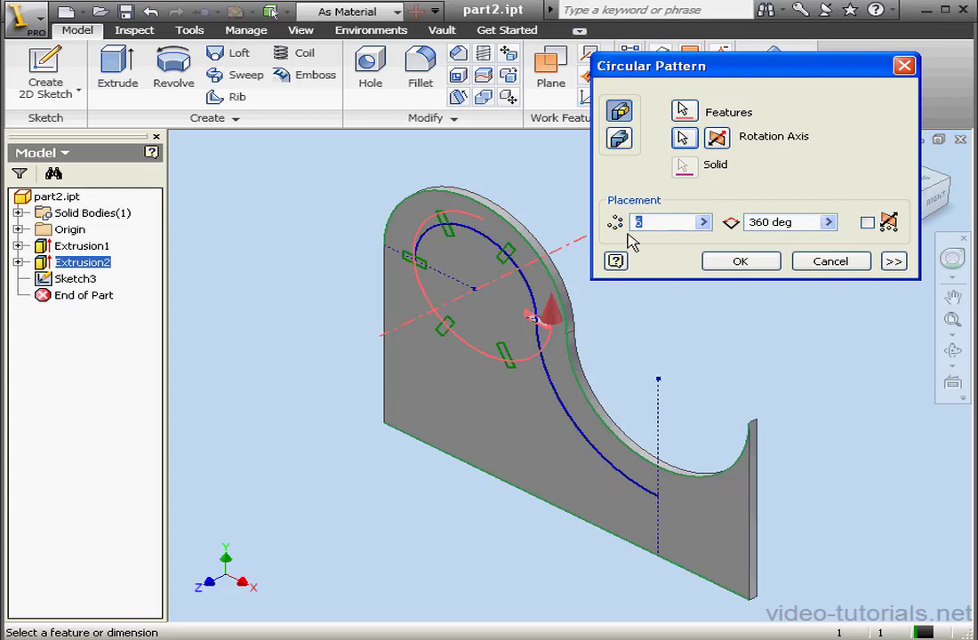
{"action": "type", "text": "5"}
{"action": "left_click_drag", "start_coordinate": [801, 224], "coordinate": [716, 233]}
{"action": "type", "text": "180"}
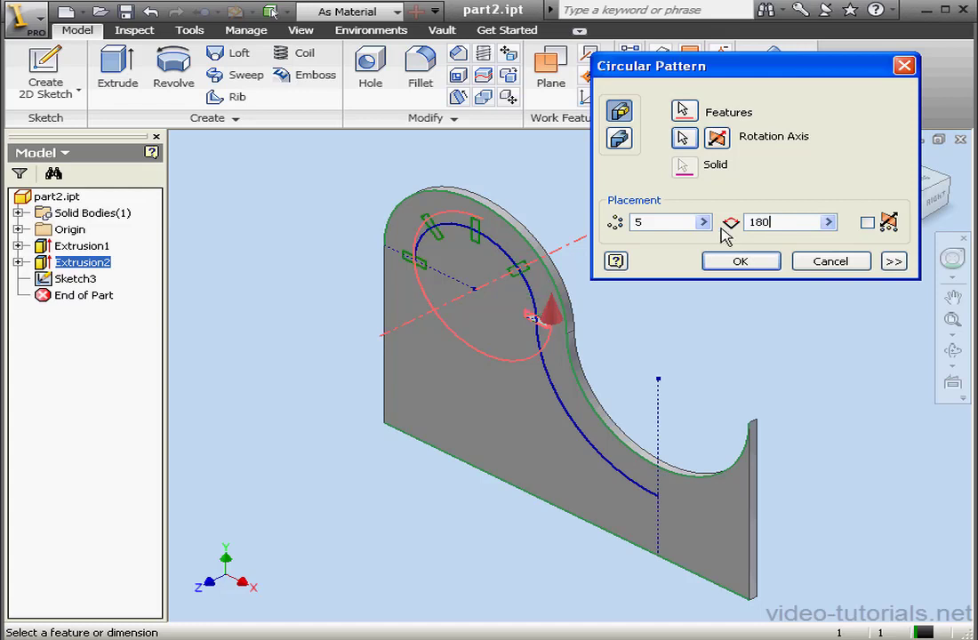
- Apply the 180° pattern, then pattern Extrusion2 5 times over 90° around the lower curved edge
{"action": "left_click", "coordinate": [741, 261]}
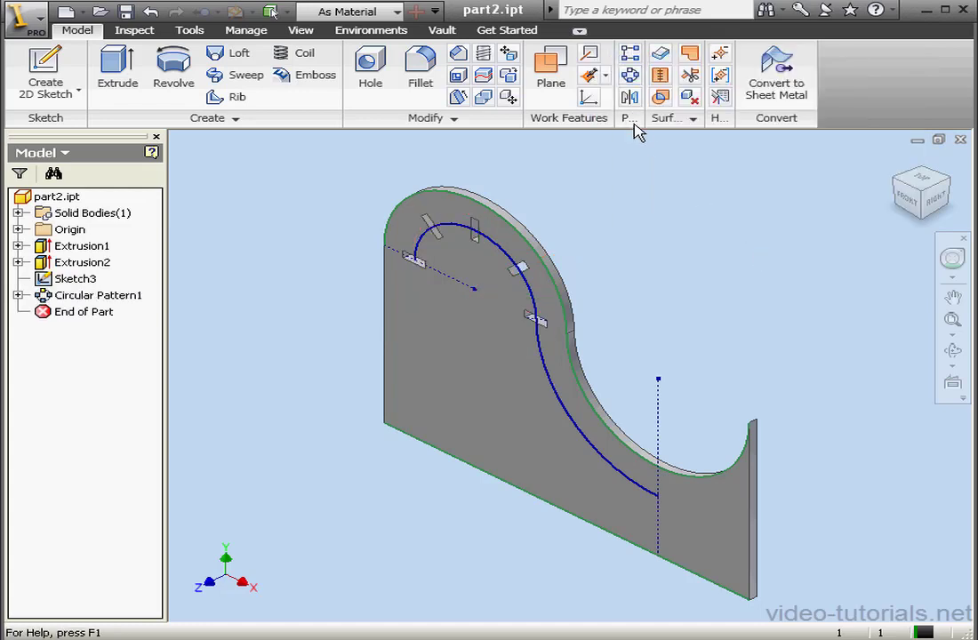
{"action": "left_click", "coordinate": [631, 78]}
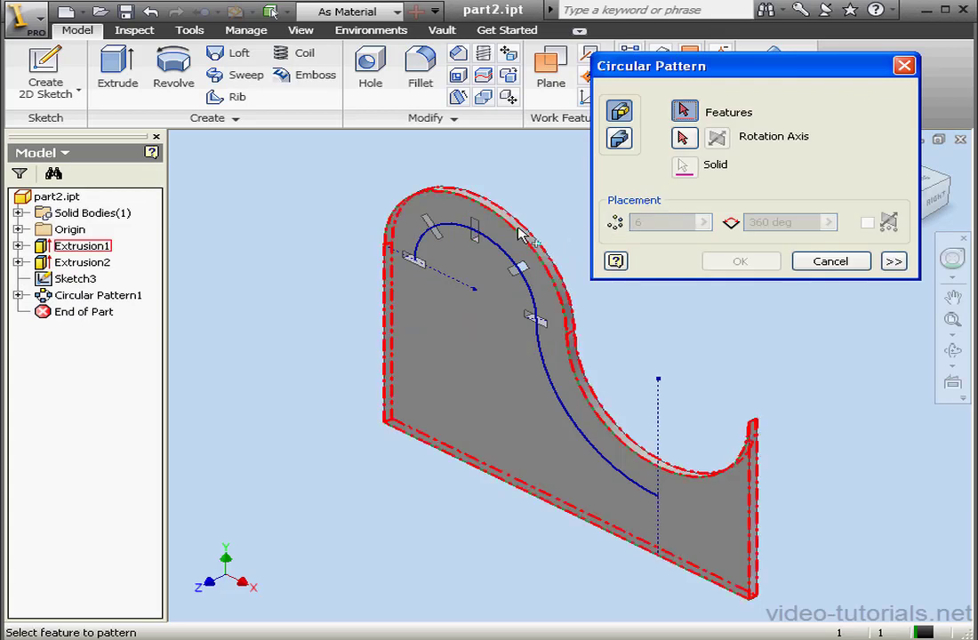
{"action": "left_click", "coordinate": [83, 262]}
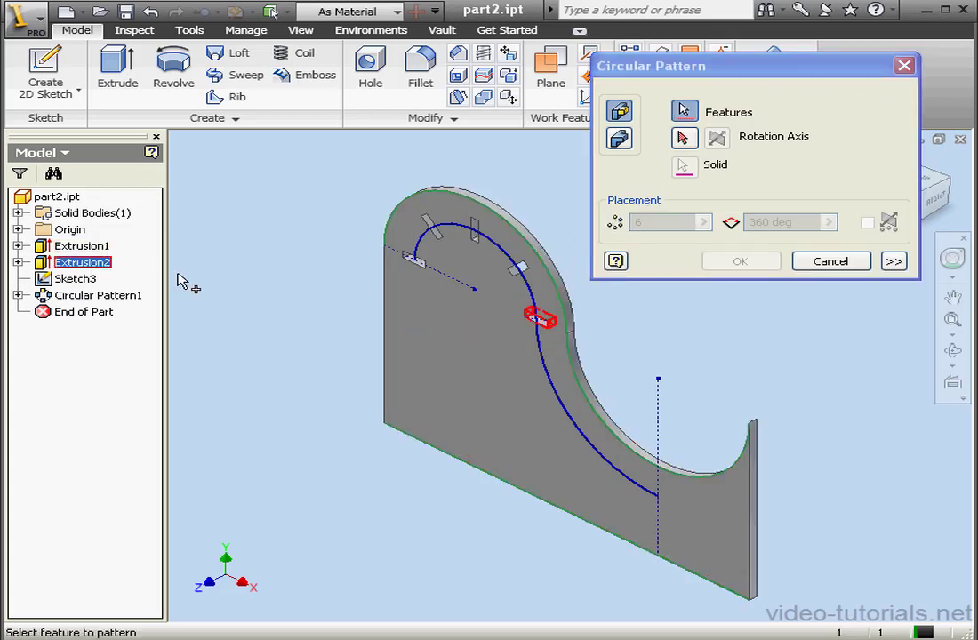
{"action": "left_click", "coordinate": [682, 138]}
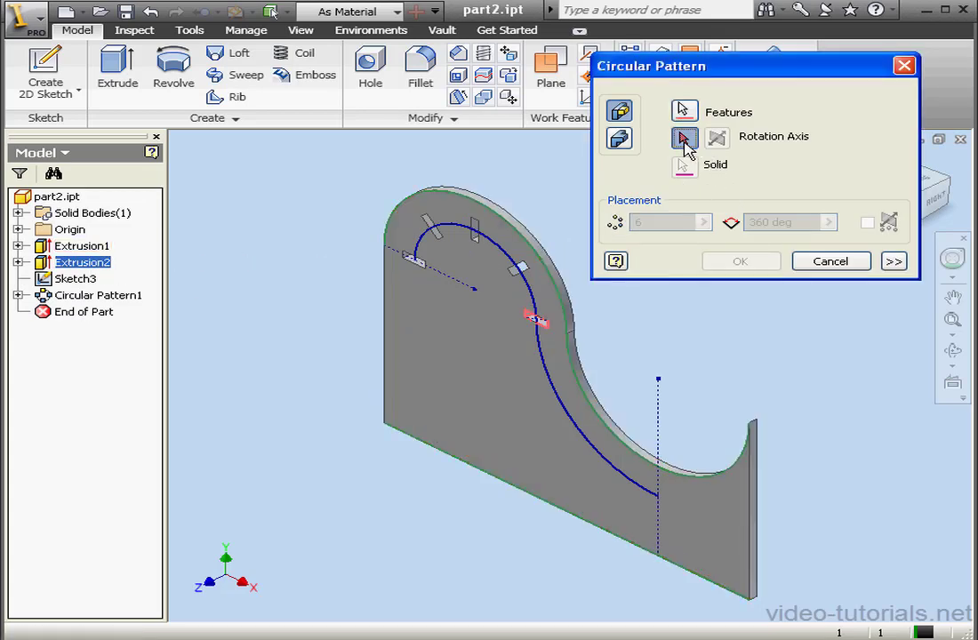
{"action": "left_click", "coordinate": [603, 415]}
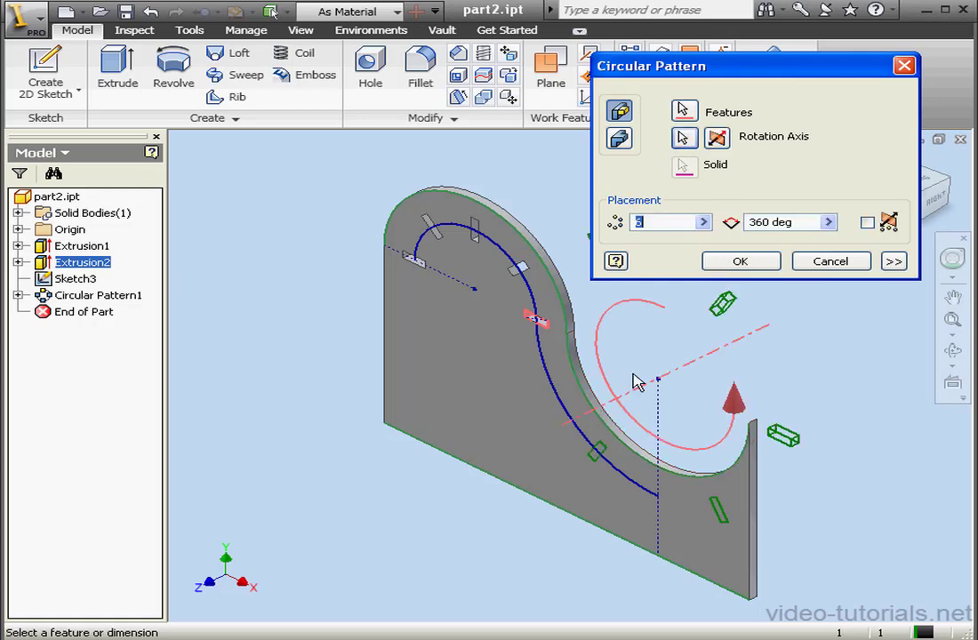
{"action": "type", "text": "6"}
{"action": "key", "text": "Tab"}
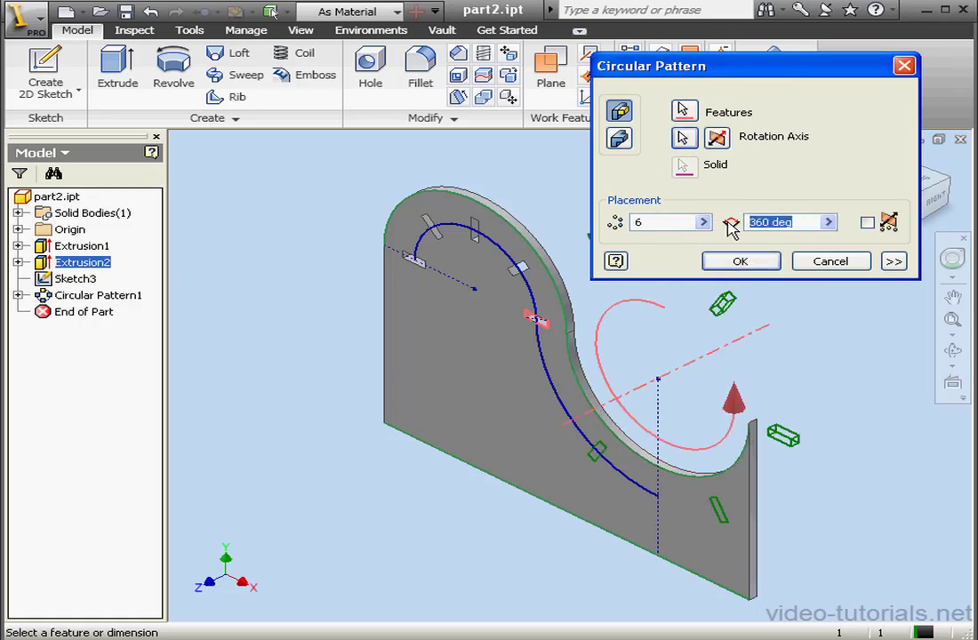
{"action": "type", "text": "90"}
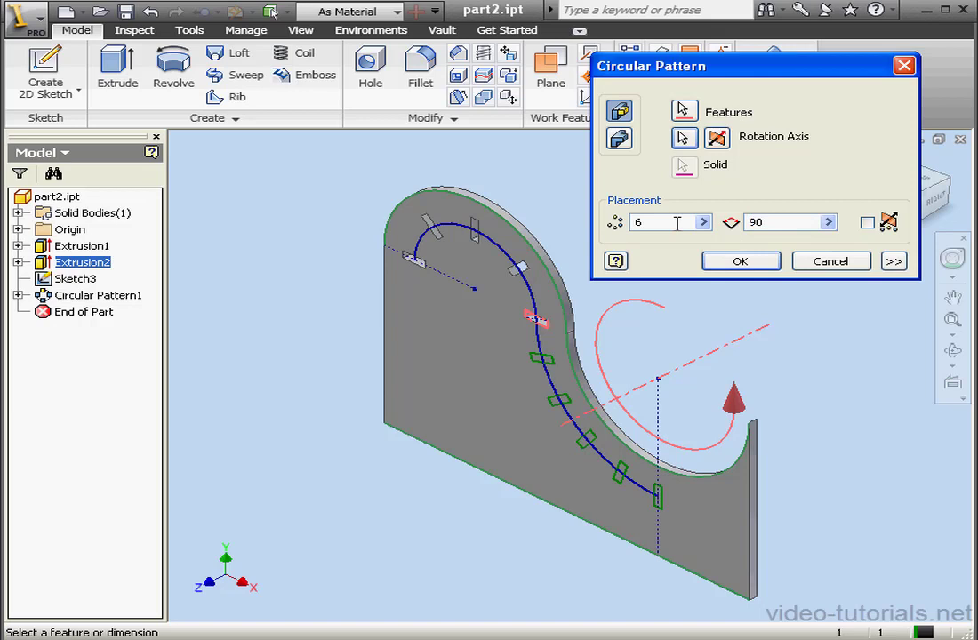
{"action": "type", "text": "5"}
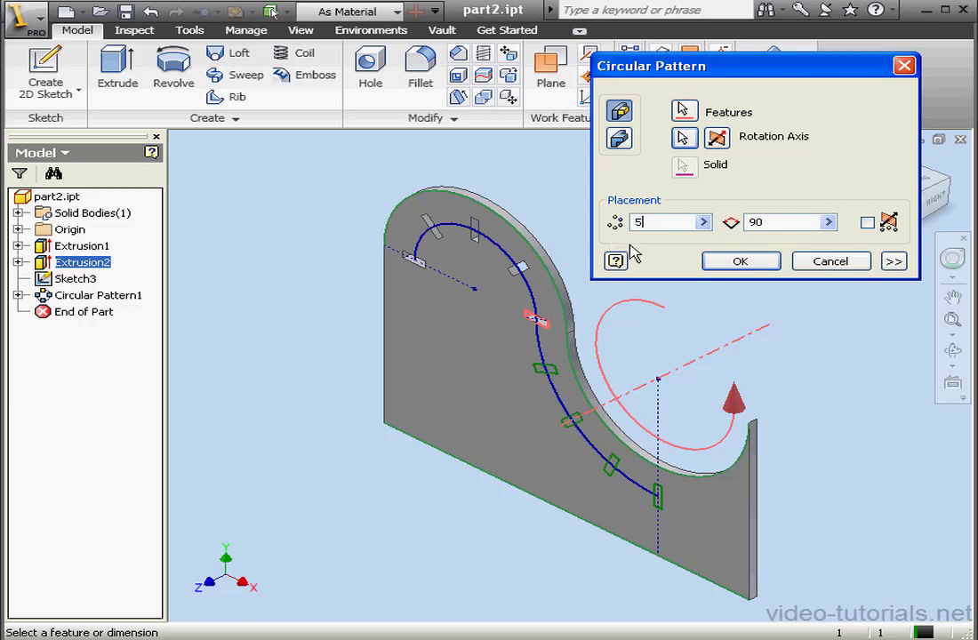
{"action": "left_click", "coordinate": [740, 260]}
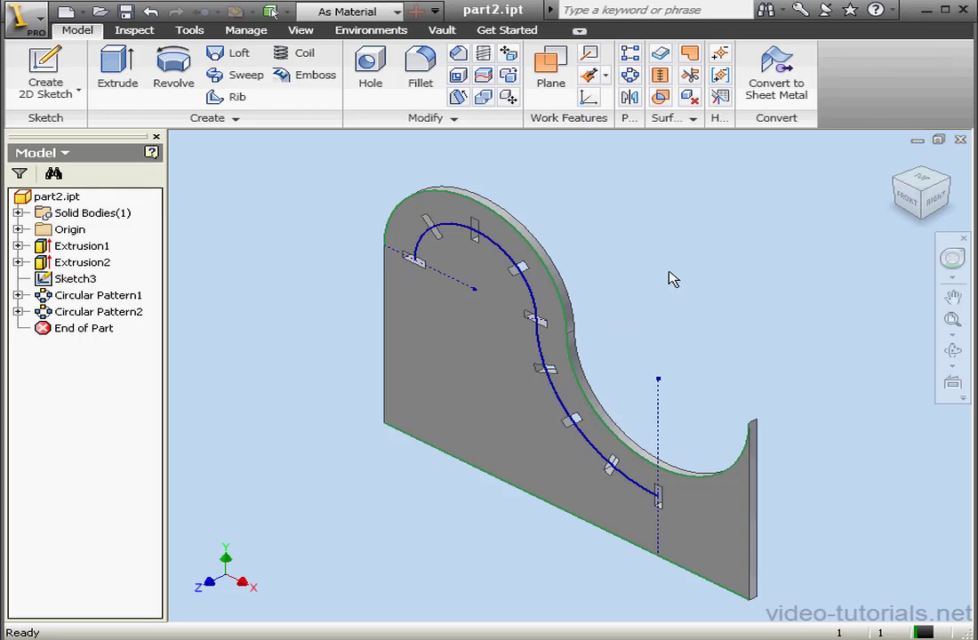
- Delete Sketch3, Circular Pattern1 and Circular Pattern2, and suppress Extrusion2
{"action": "left_click", "coordinate": [120, 312]}
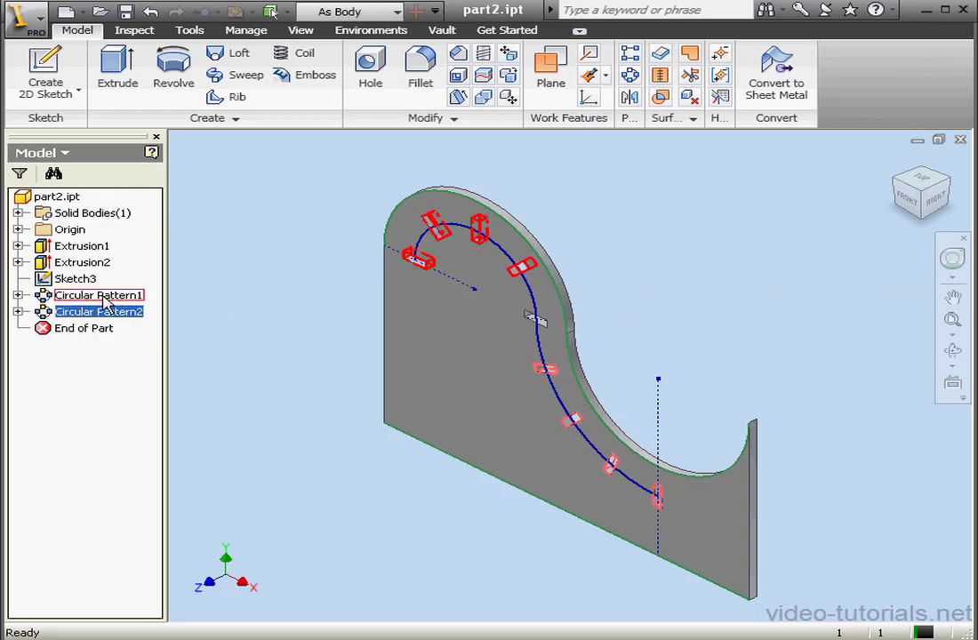
{"action": "left_click", "coordinate": [71, 281], "text": "shift"}
{"action": "right_click", "coordinate": [71, 281]}
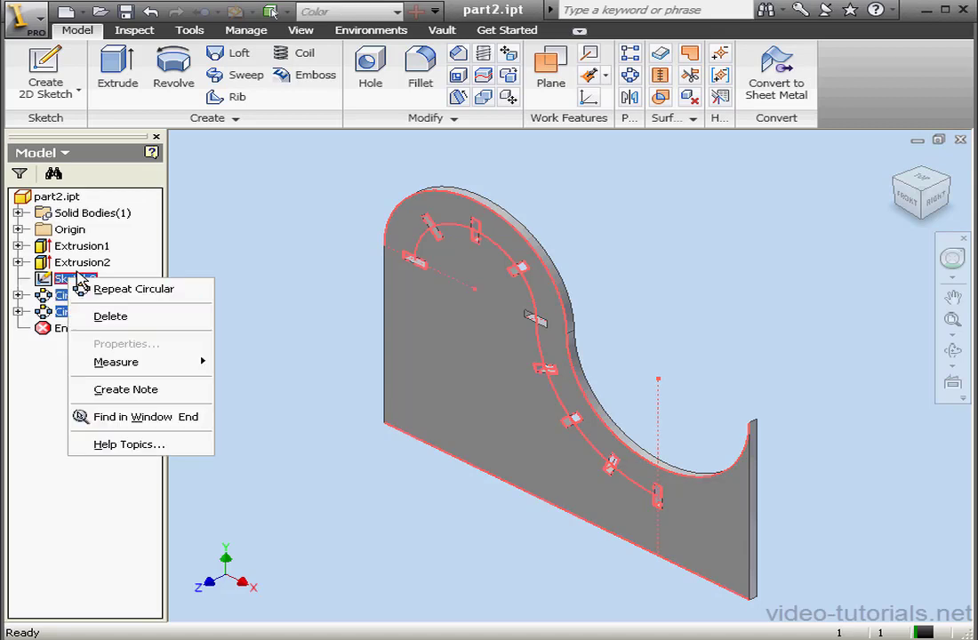
{"action": "left_click", "coordinate": [118, 314]}
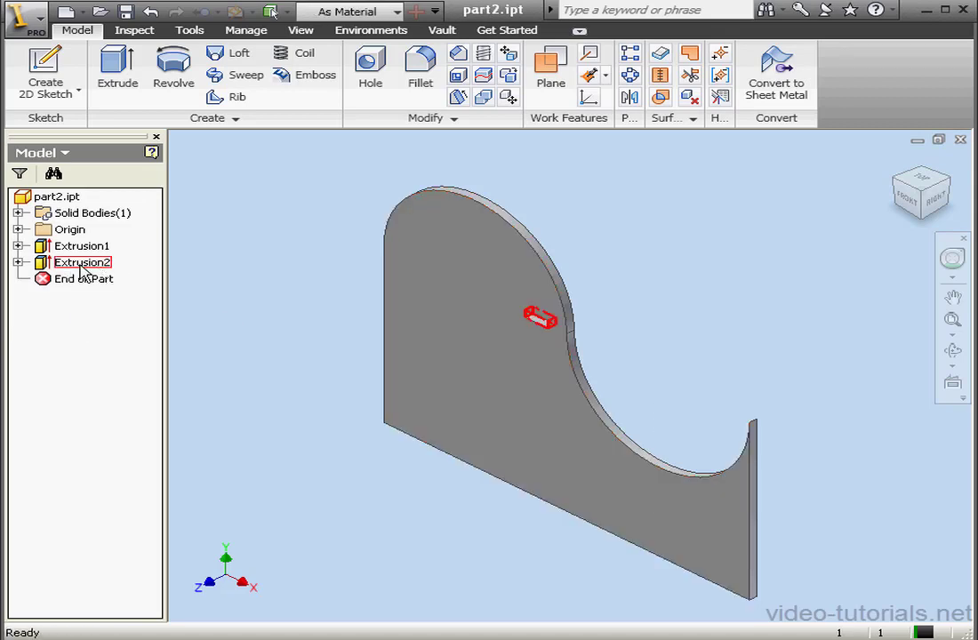
{"action": "right_click", "coordinate": [80, 266]}
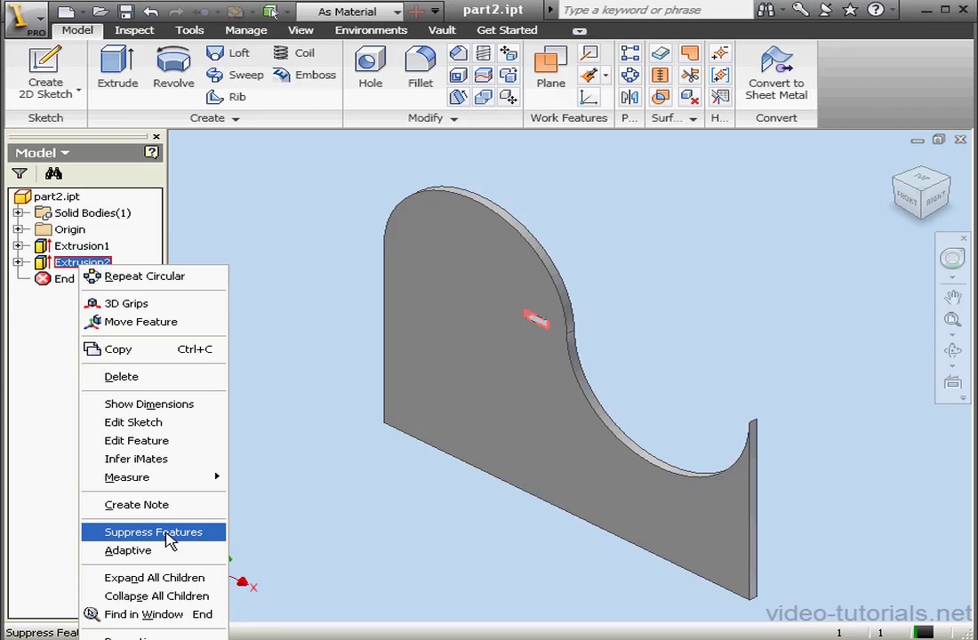
{"action": "left_click", "coordinate": [163, 532]}
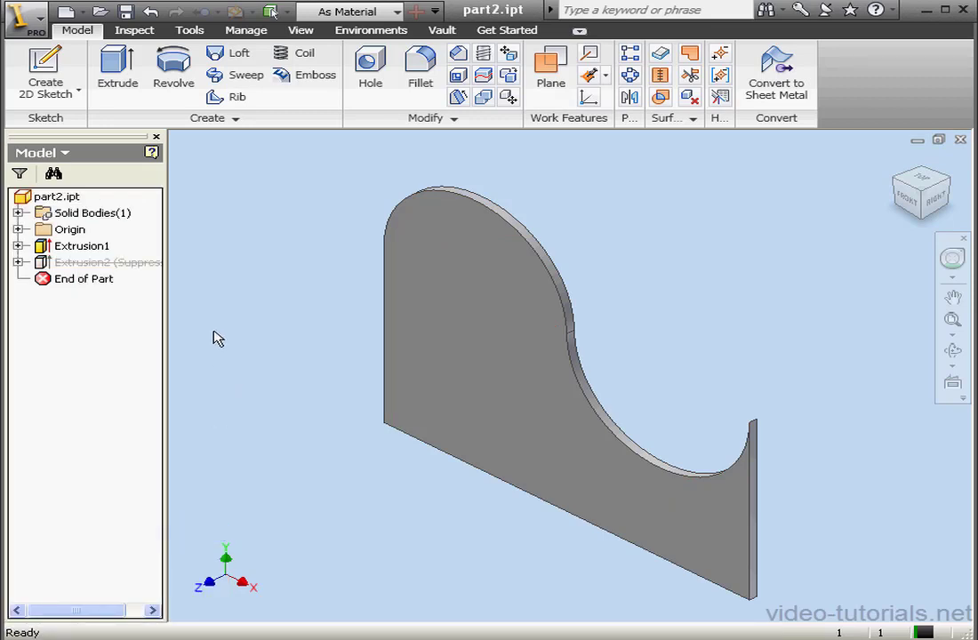
- Start a new sketch on the plate's front face and view it head-on
{"action": "right_click", "coordinate": [430, 271]}
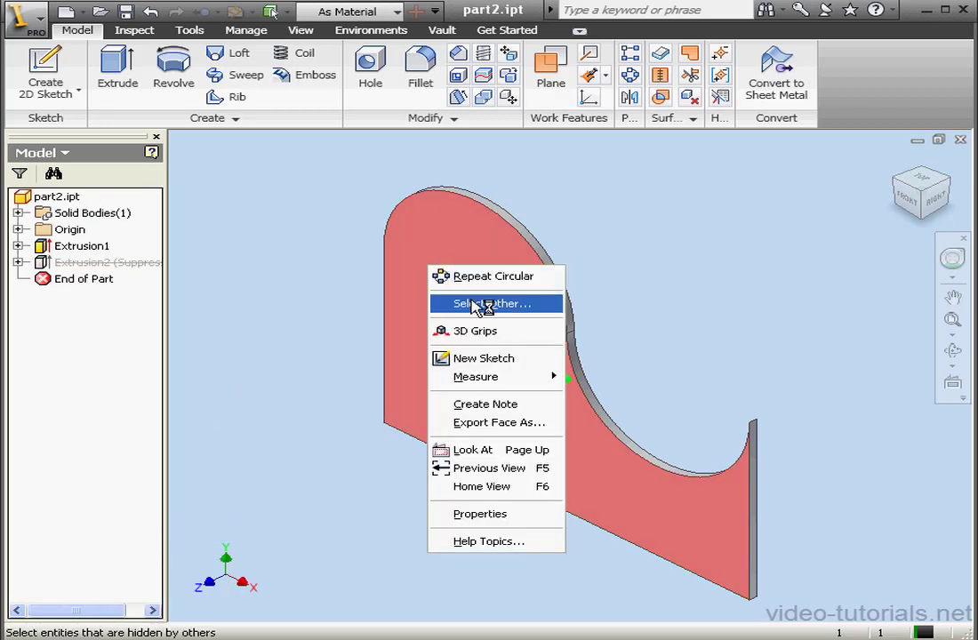
{"action": "left_click", "coordinate": [502, 359]}
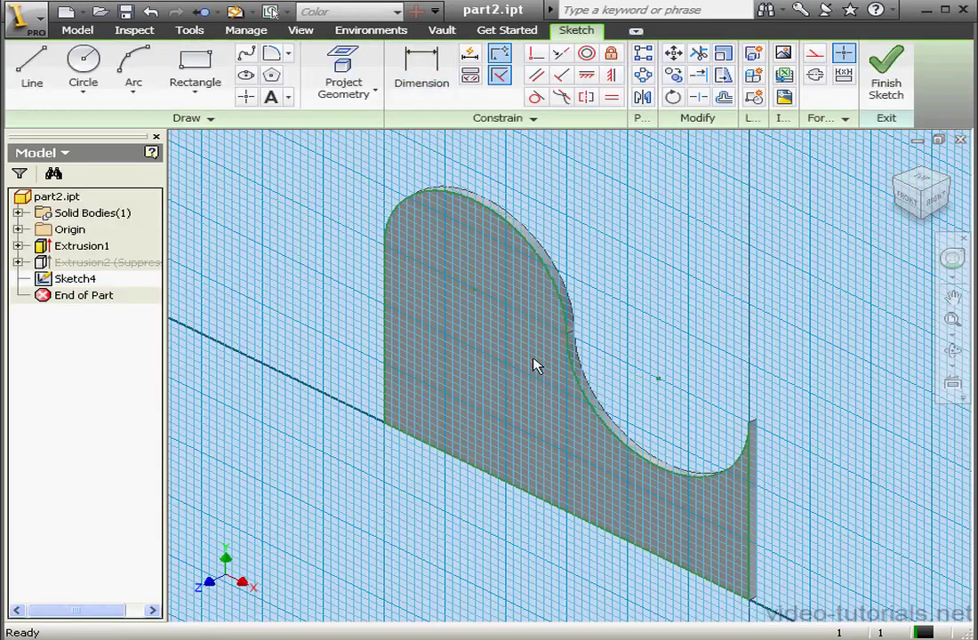
{"action": "left_click", "coordinate": [908, 206]}
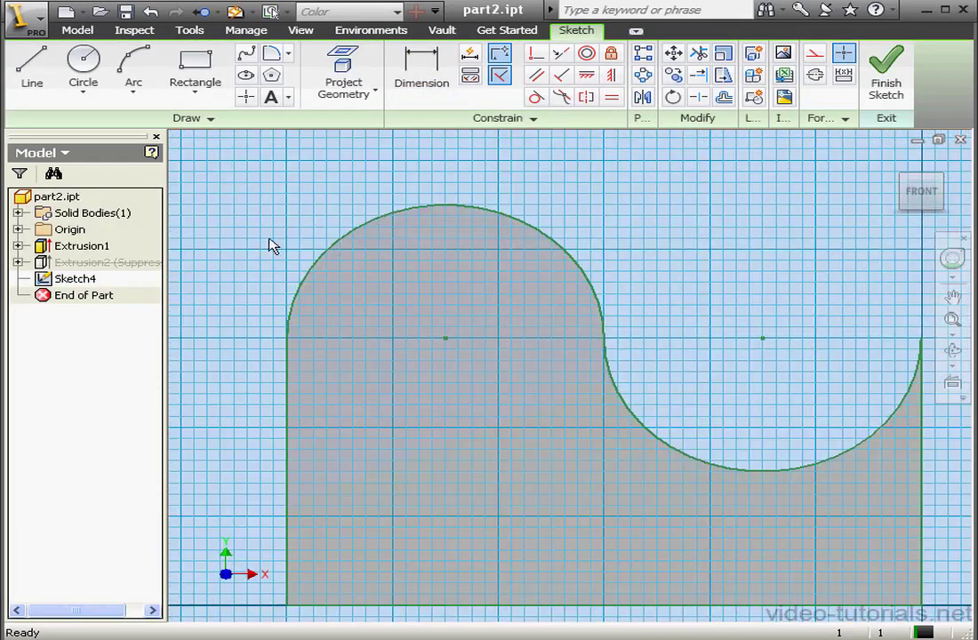
- Draw a short horizontal construction line leftward from the upper arc's centre
{"action": "left_click", "coordinate": [40, 82]}
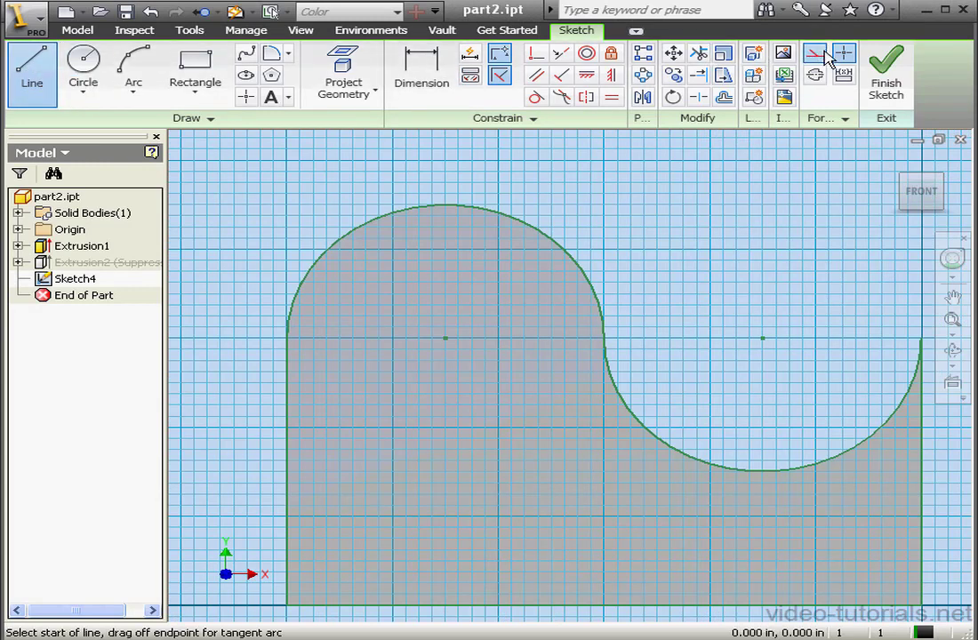
{"action": "left_click", "coordinate": [445, 338]}
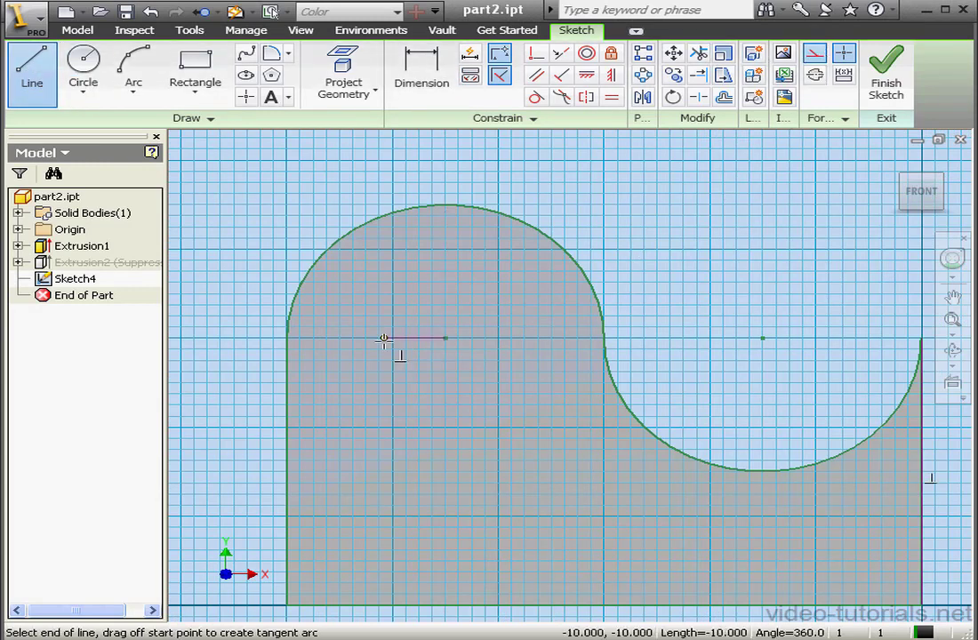
{"action": "right_click", "coordinate": [356, 356]}
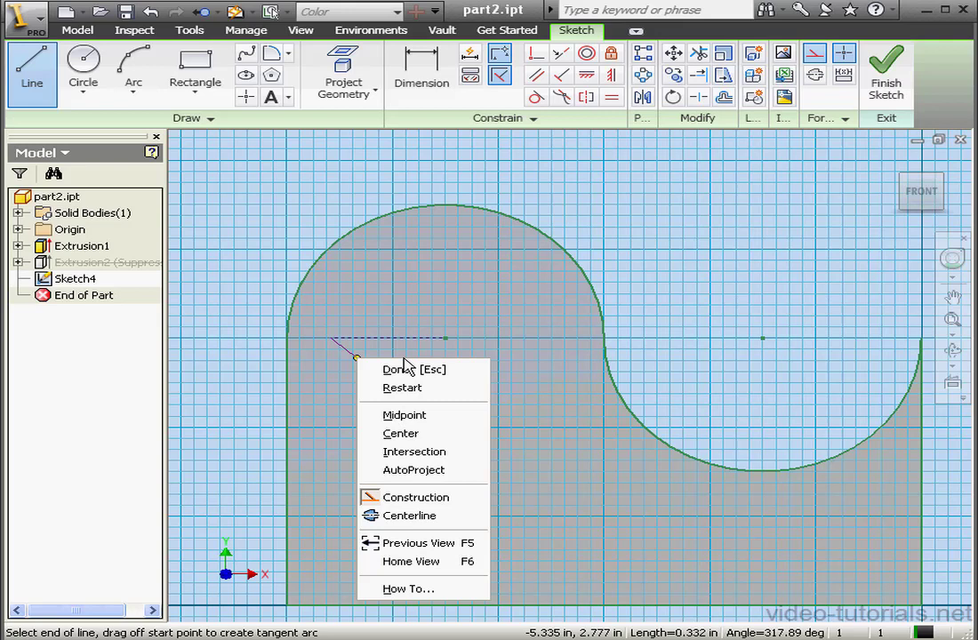
{"action": "left_click", "coordinate": [419, 370]}
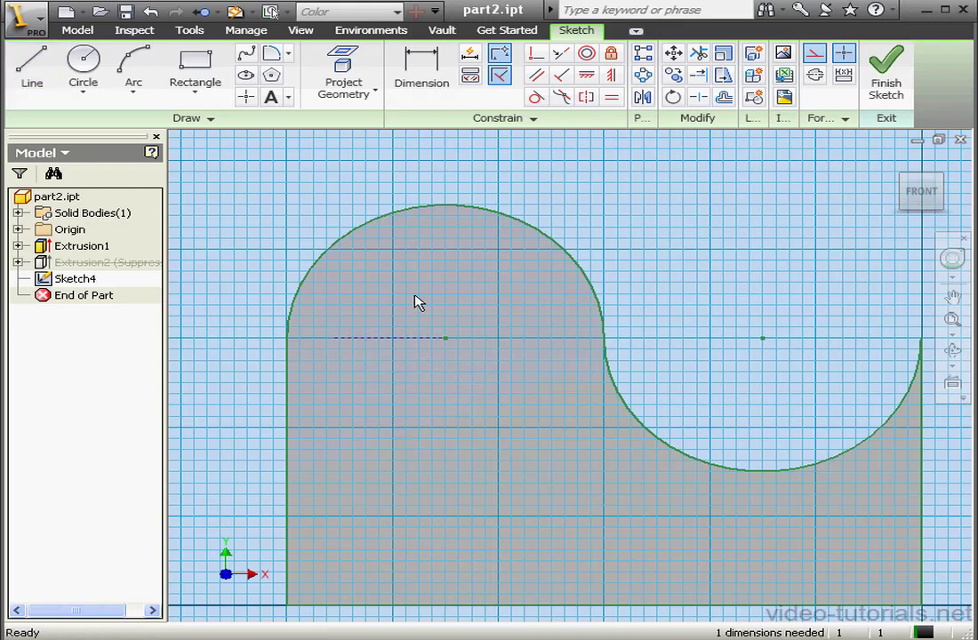
- Dimension the dashed construction line to a length of 1.000 in
{"action": "left_click", "coordinate": [423, 78]}
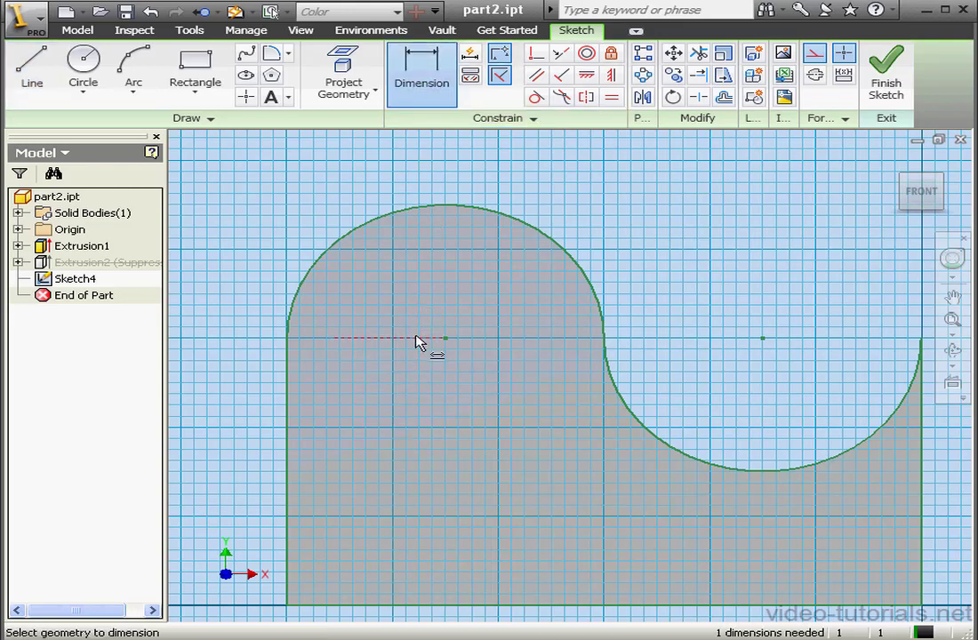
{"action": "left_click", "coordinate": [418, 339]}
{"action": "left_click", "coordinate": [441, 294]}
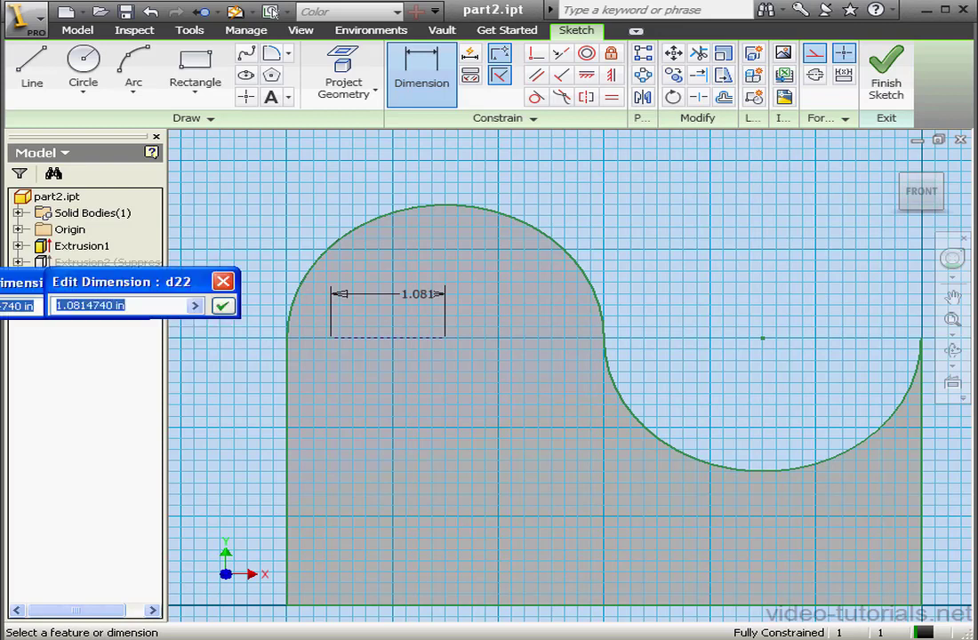
{"action": "type", "text": "1"}
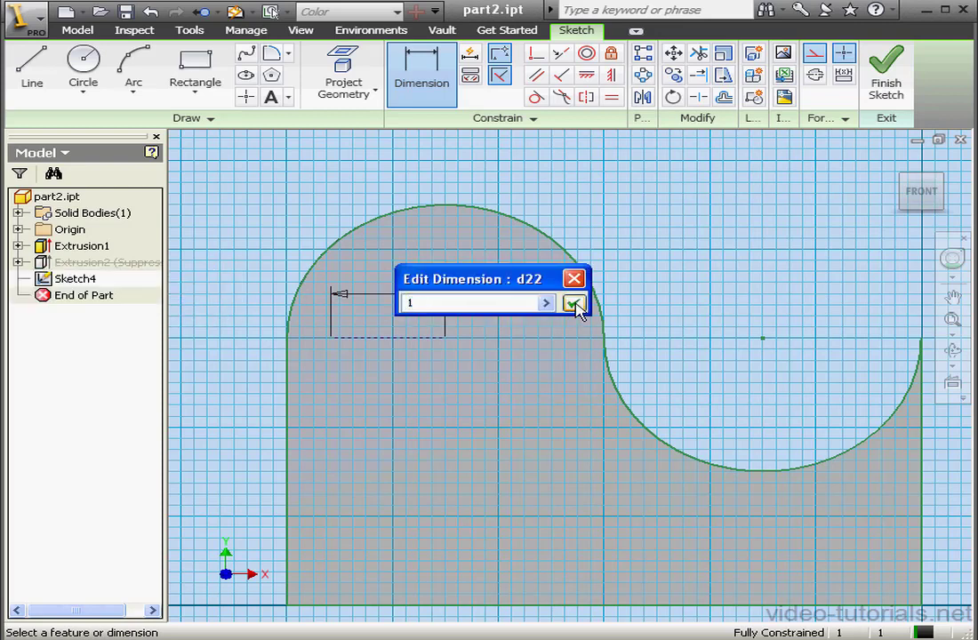
{"action": "left_click", "coordinate": [573, 303]}
{"action": "right_click", "coordinate": [433, 154]}
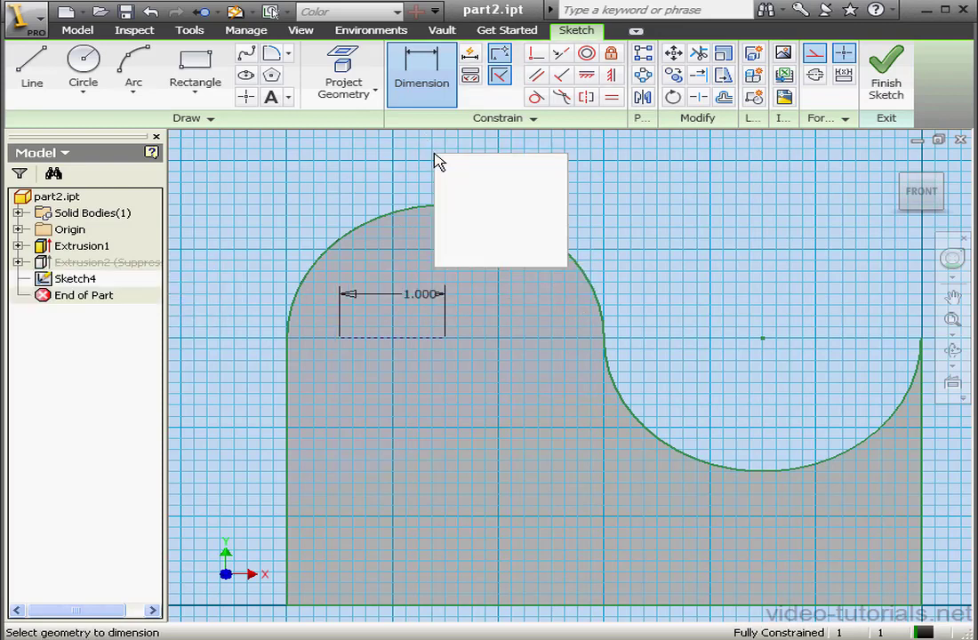
{"action": "left_click", "coordinate": [496, 166]}
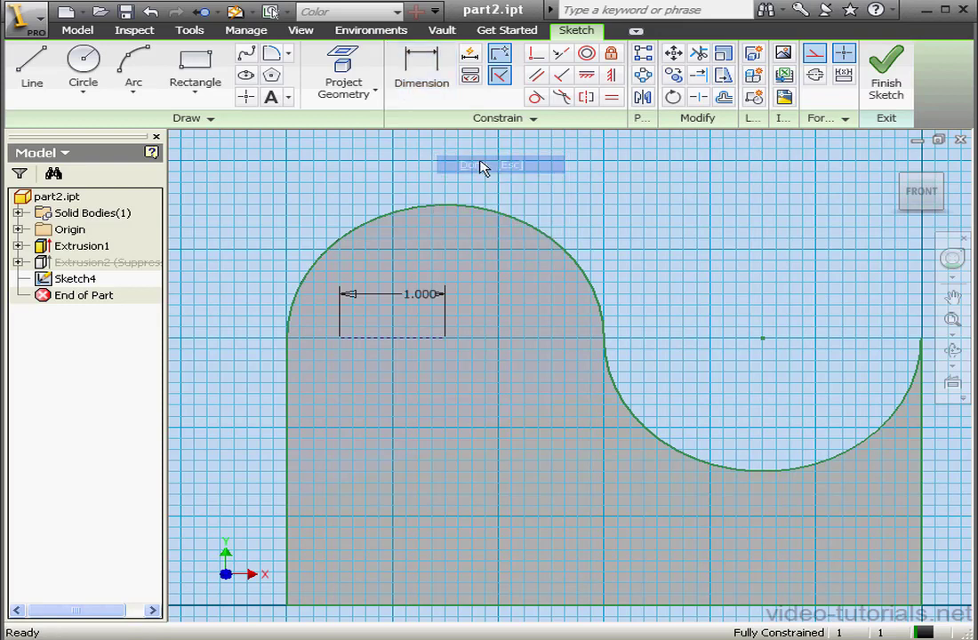
- Place a sketch point at the left end of the 1.000 in construction line
{"action": "left_click", "coordinate": [246, 97]}
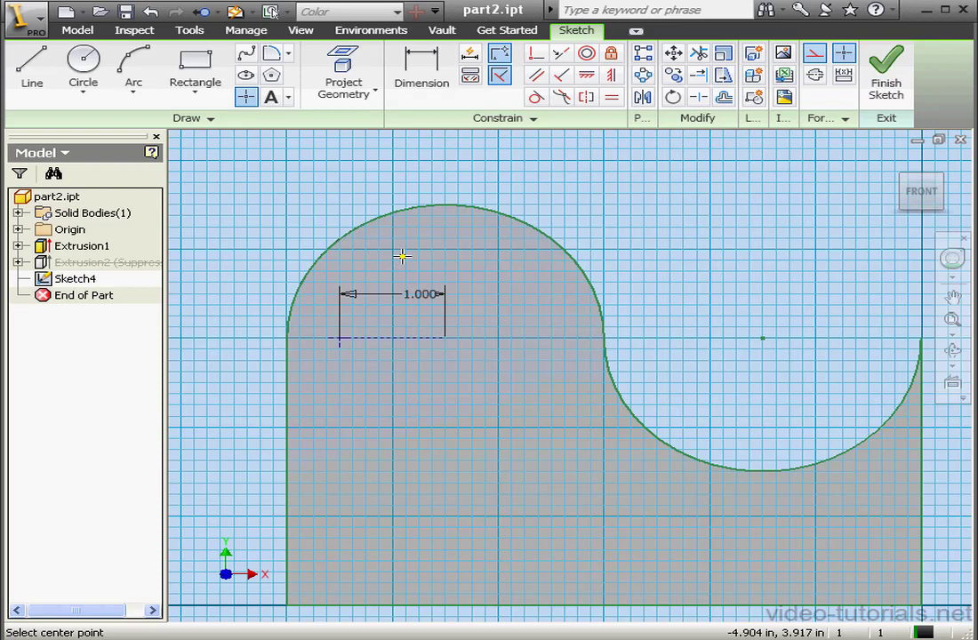
{"action": "right_click", "coordinate": [551, 202]}
{"action": "left_click", "coordinate": [598, 213]}
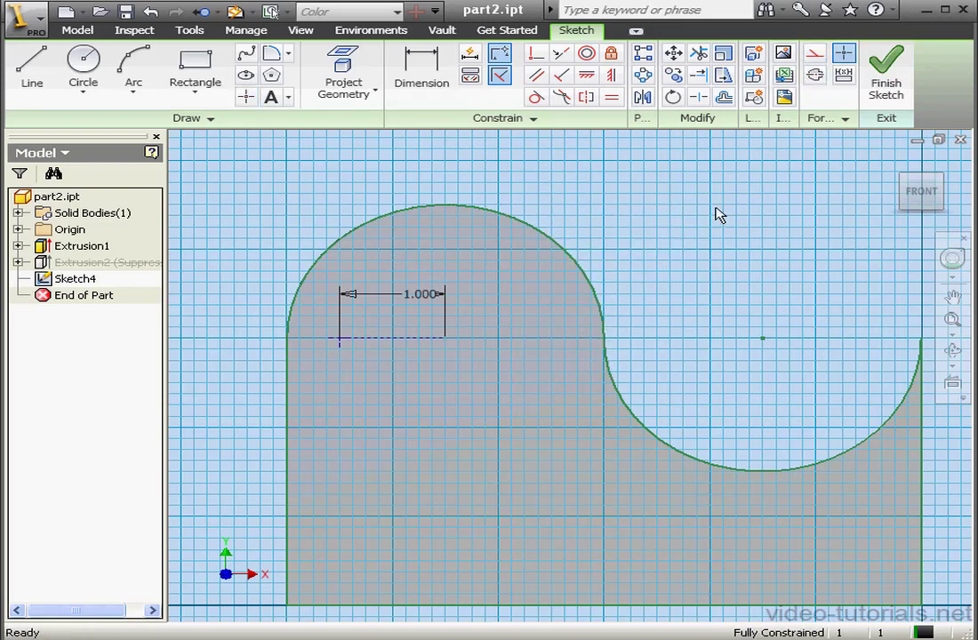
{"action": "left_click", "coordinate": [642, 75]}
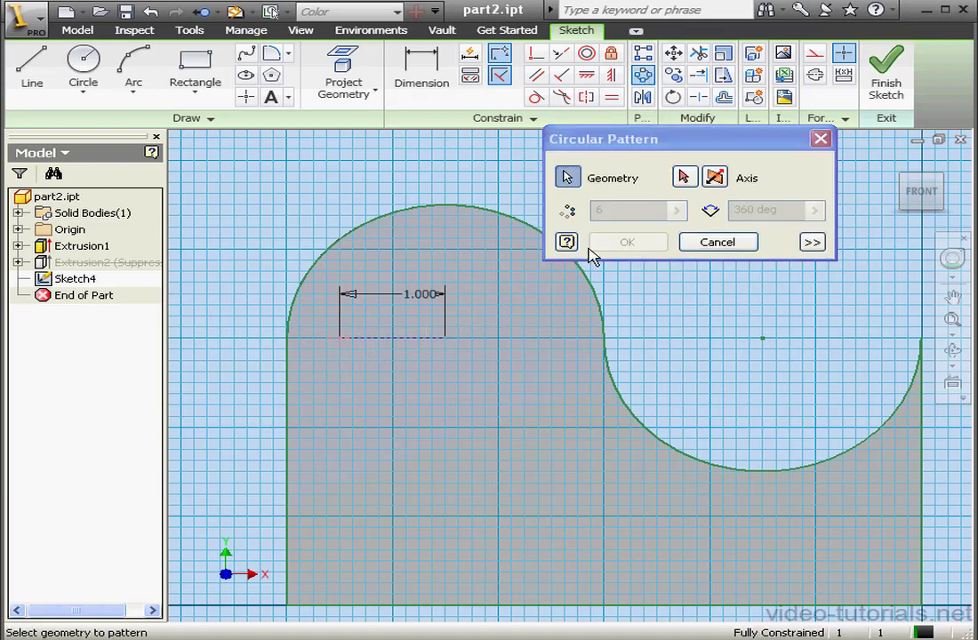
- Pattern the point 5 times over 180° around the upper arc, flipped to run over the top
{"action": "left_click", "coordinate": [683, 177]}
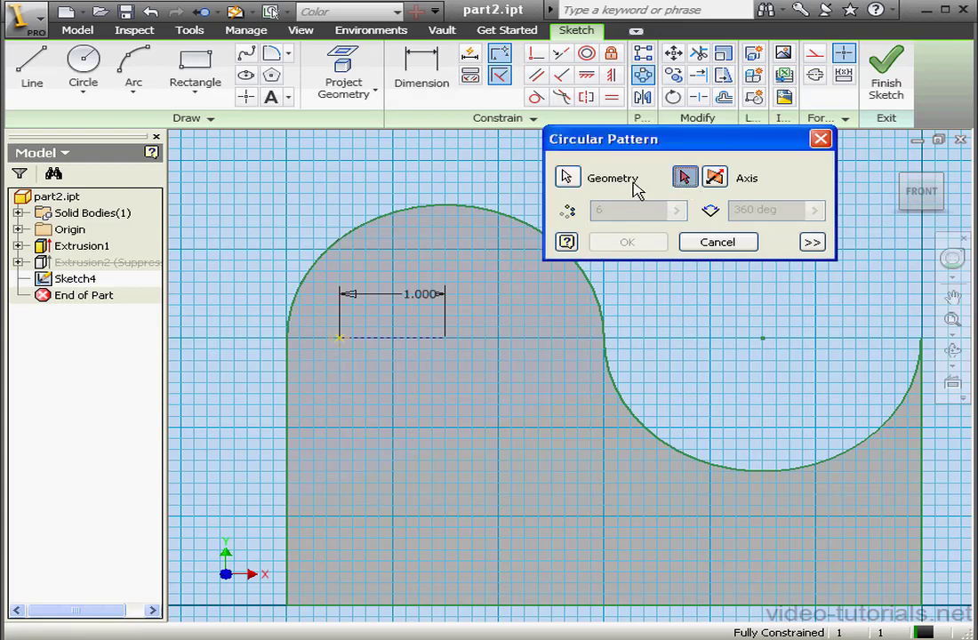
{"action": "left_click", "coordinate": [513, 224]}
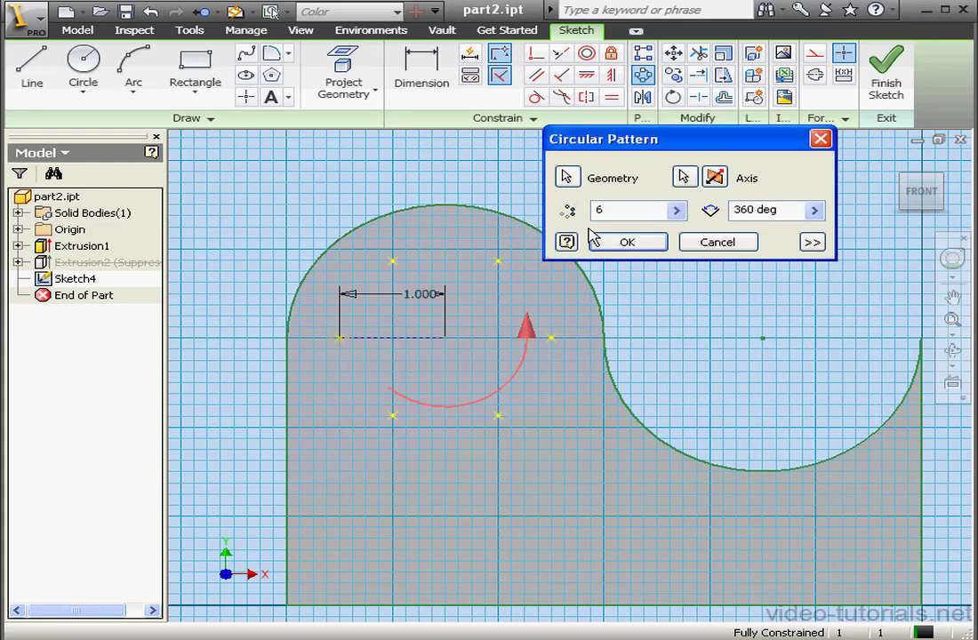
{"action": "double_click", "coordinate": [621, 211]}
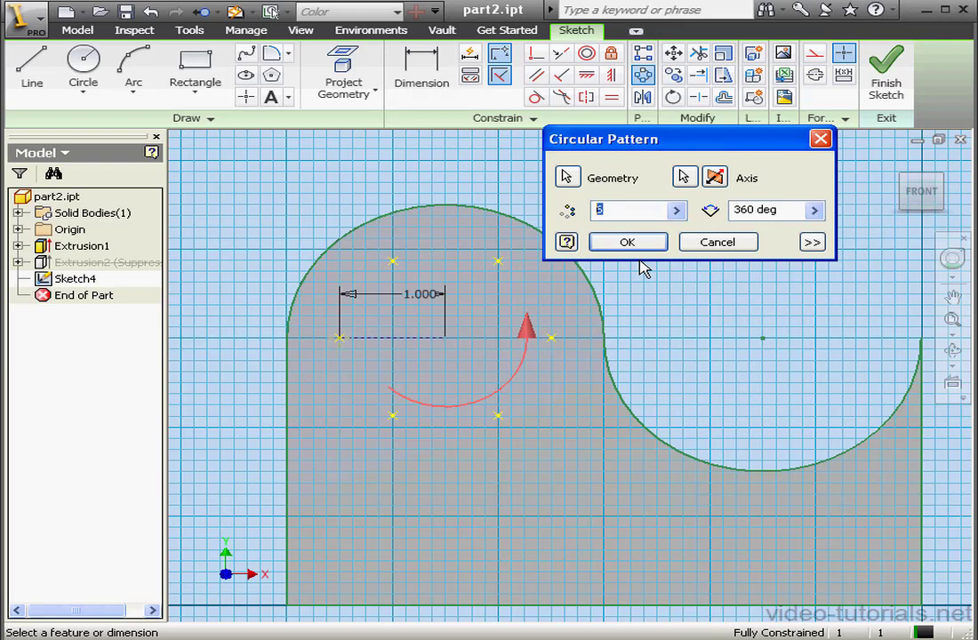
{"action": "type", "text": "5"}
{"action": "left_click_drag", "start_coordinate": [790, 210], "coordinate": [746, 212]}
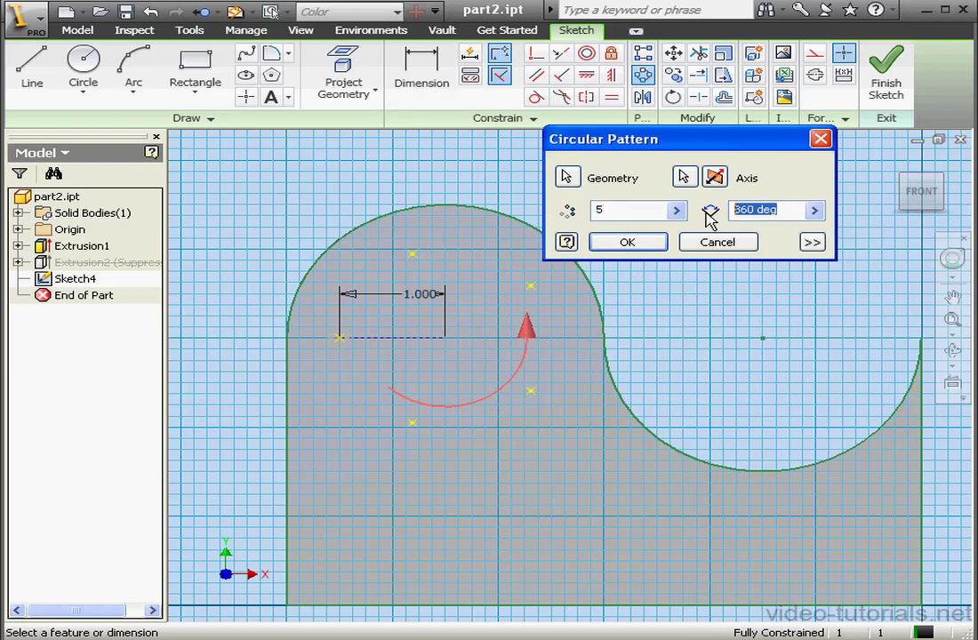
{"action": "type", "text": "180"}
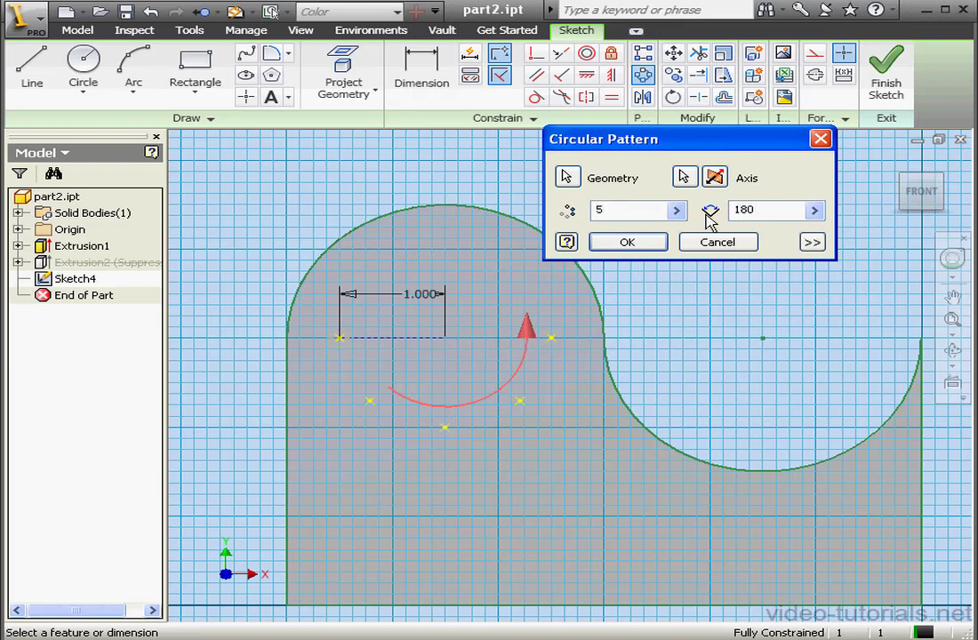
{"action": "left_click", "coordinate": [716, 177]}
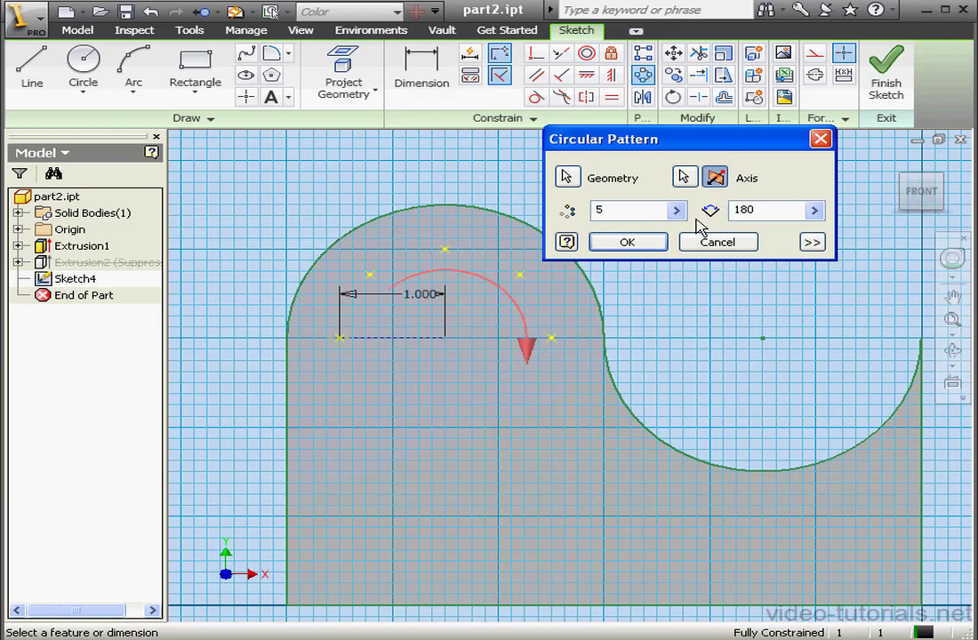
{"action": "left_click", "coordinate": [654, 242]}
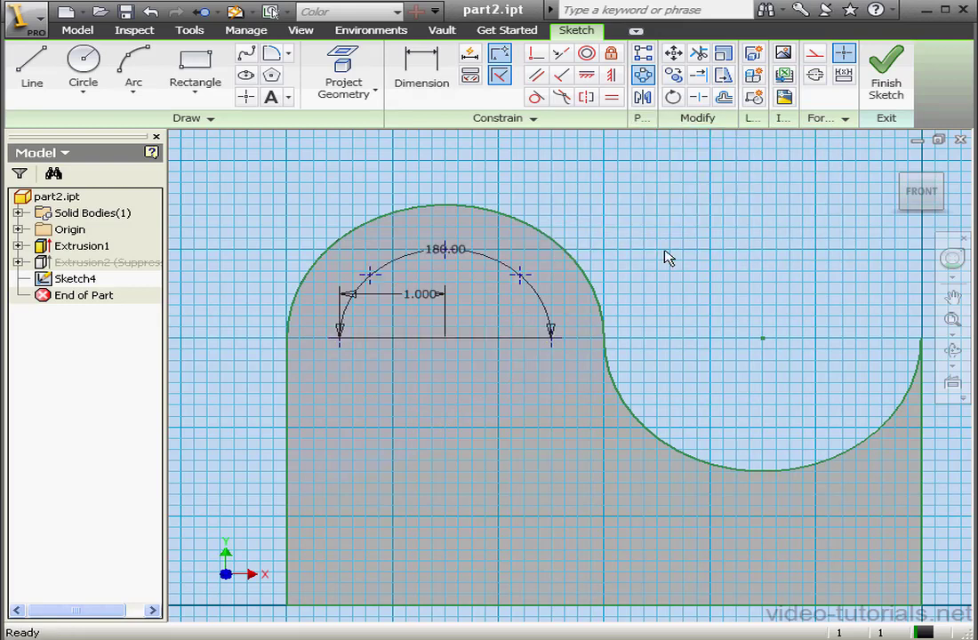
{"action": "middle_click_drag", "start_coordinate": [511, 301], "coordinate": [405, 397]}
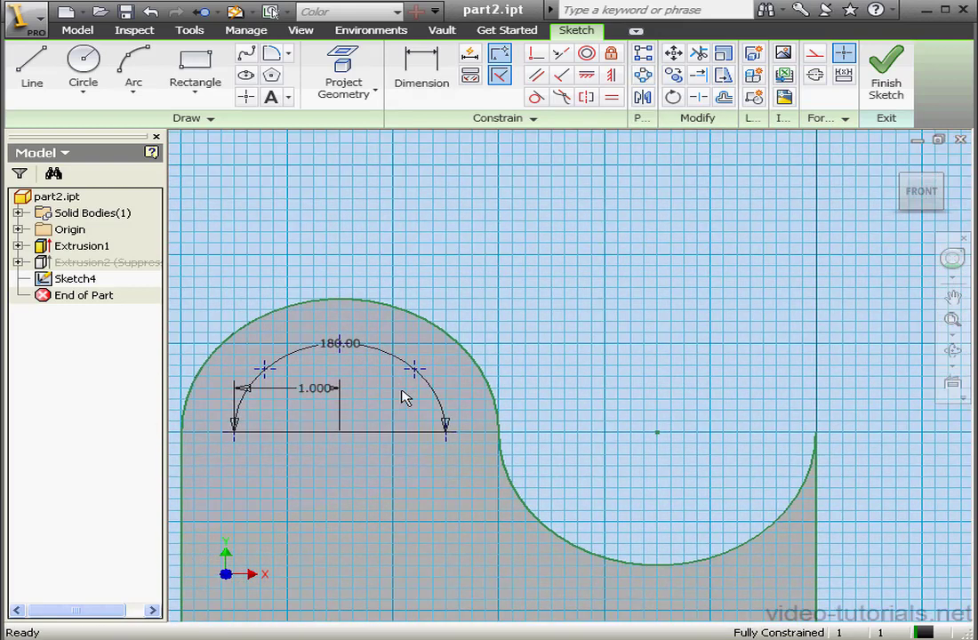
- Finish Sketch4 and cut a From Sketch hole at each of the five patterned points
{"action": "left_click", "coordinate": [907, 71]}
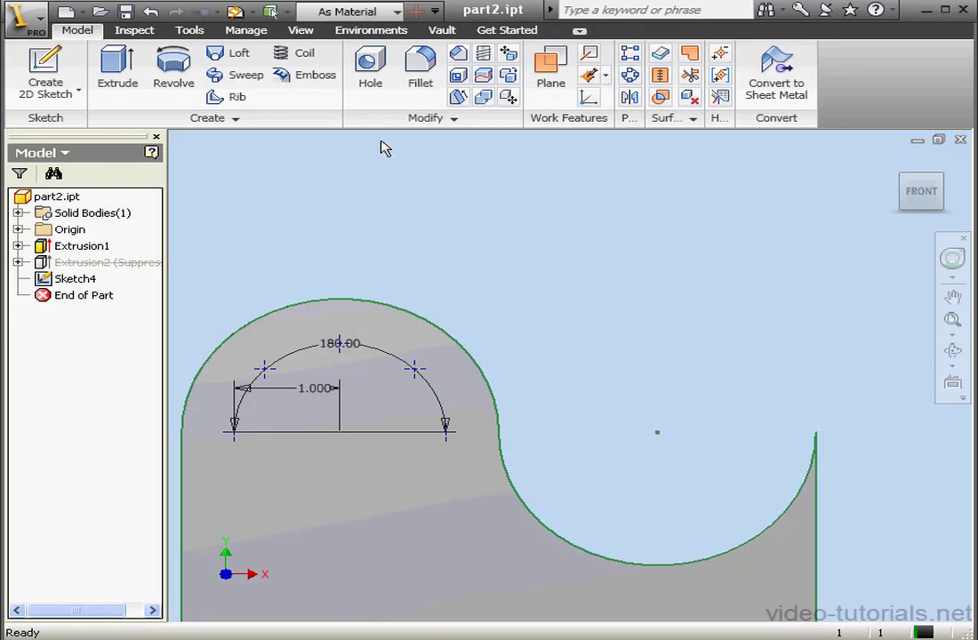
{"action": "left_click", "coordinate": [378, 79]}
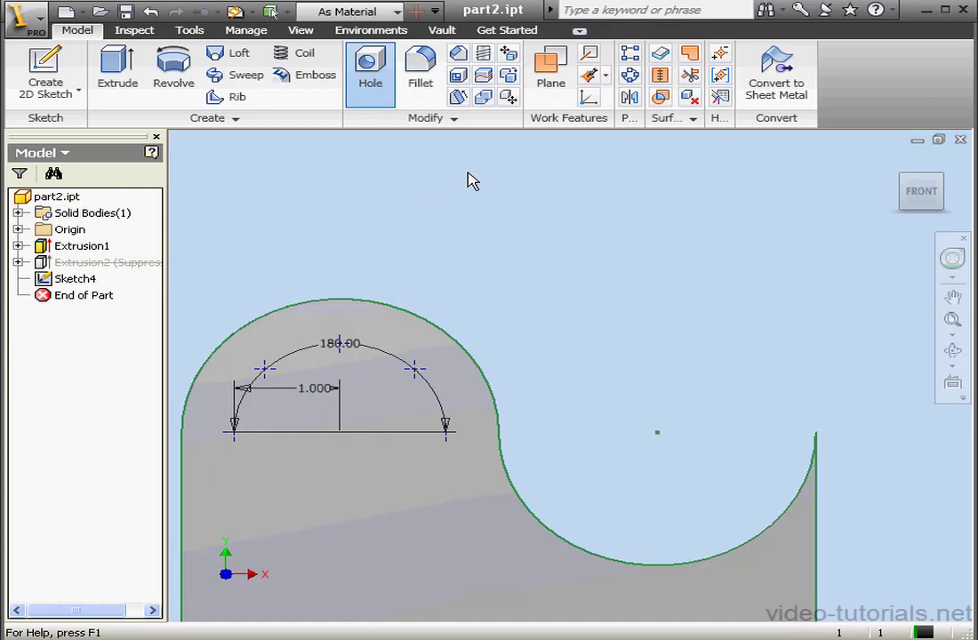
{"action": "left_click_drag", "start_coordinate": [694, 26], "coordinate": [694, 43]}
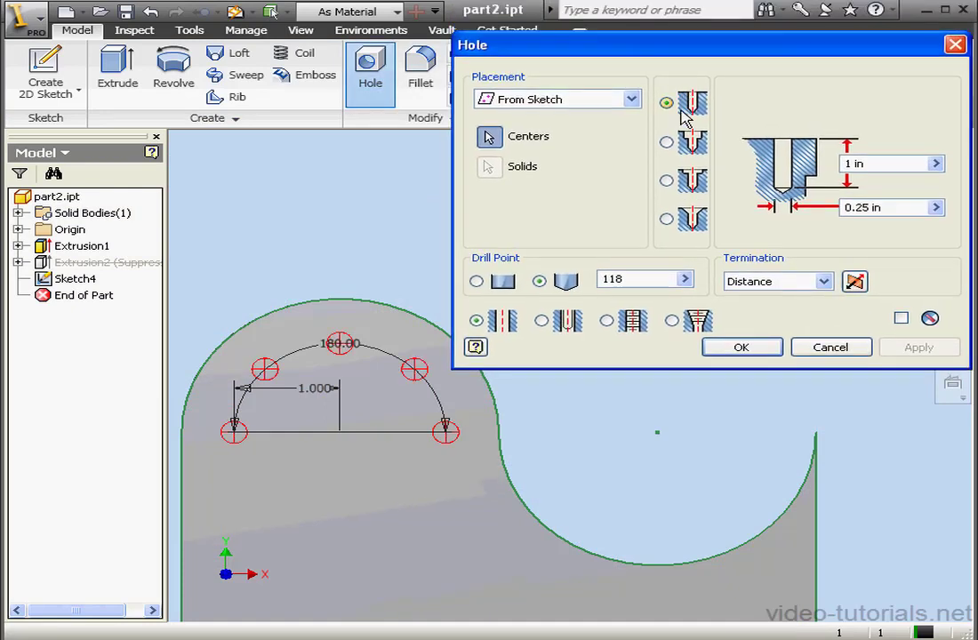
{"action": "left_click", "coordinate": [631, 100]}
{"action": "left_click", "coordinate": [584, 121]}
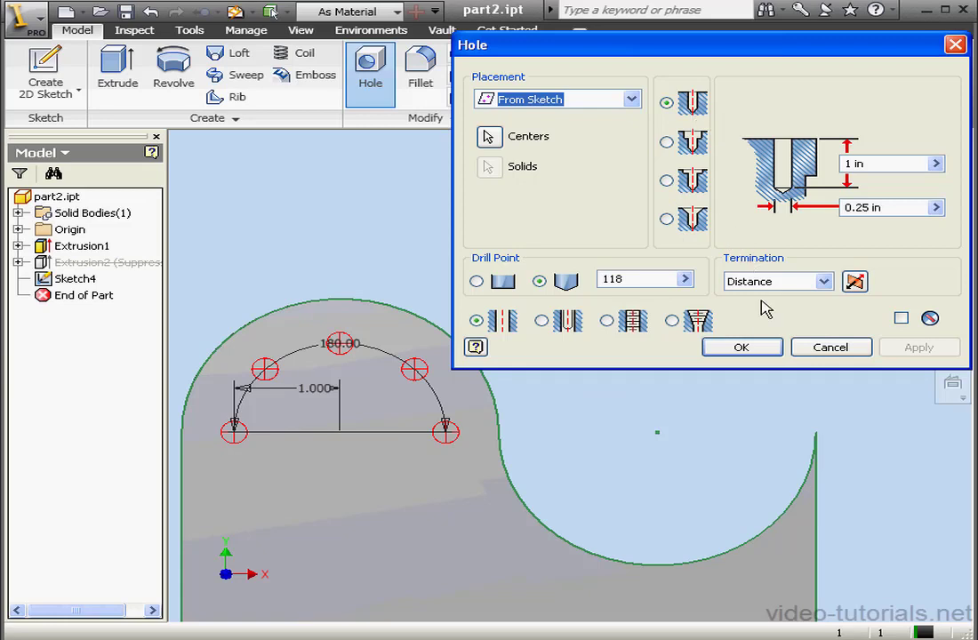
{"action": "left_click", "coordinate": [758, 349]}
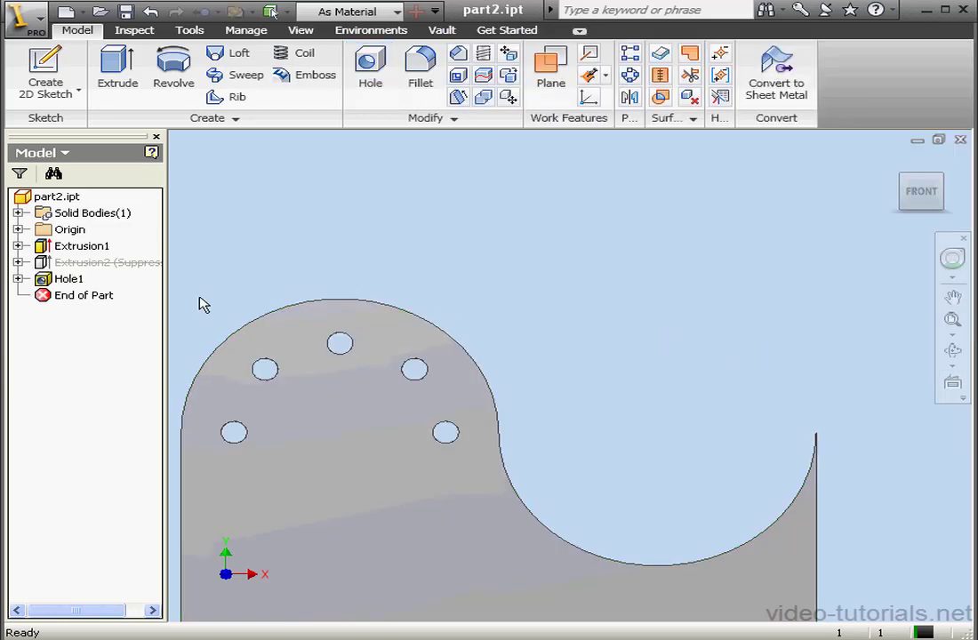
- Reopen Sketch4 under Hole1 for editing
{"action": "left_click", "coordinate": [18, 278]}
{"action": "left_click", "coordinate": [65, 295]}
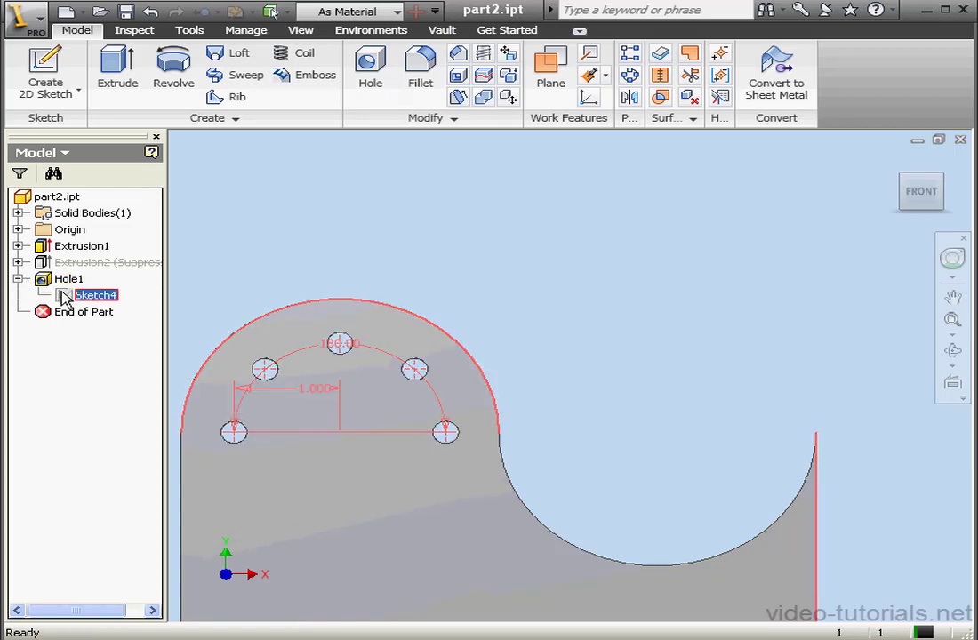
{"action": "right_click", "coordinate": [65, 296]}
{"action": "left_click", "coordinate": [152, 357]}
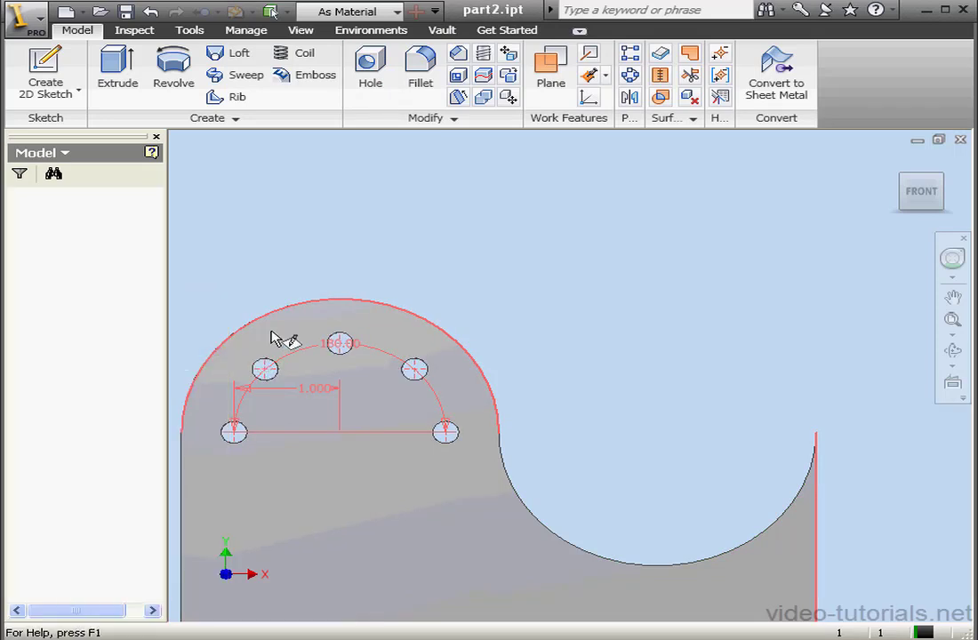
- Change the point pattern to 6 occurrences over 360° and finish the sketch
{"action": "right_click", "coordinate": [415, 374]}
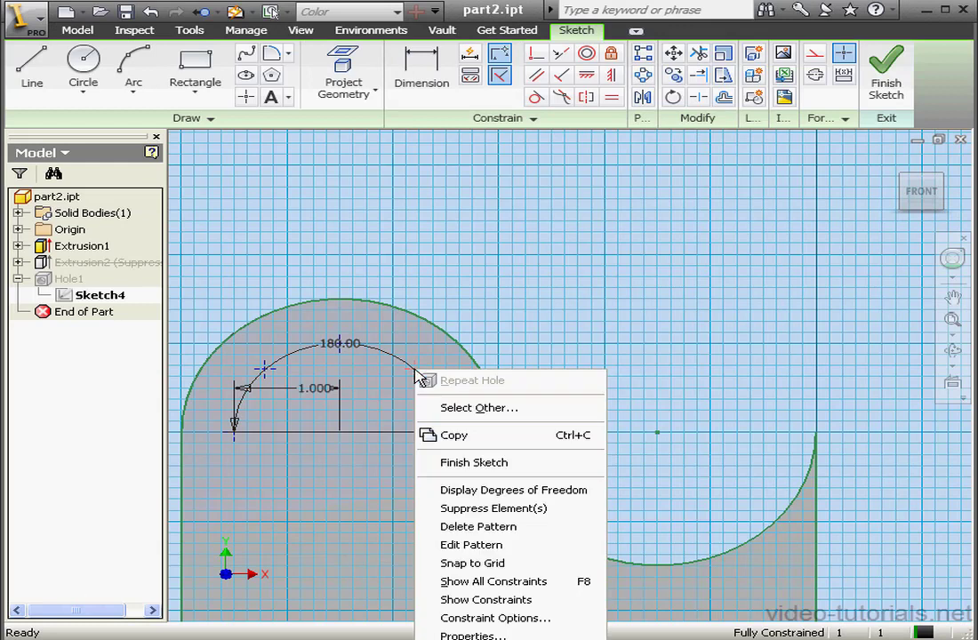
{"action": "left_click", "coordinate": [500, 545]}
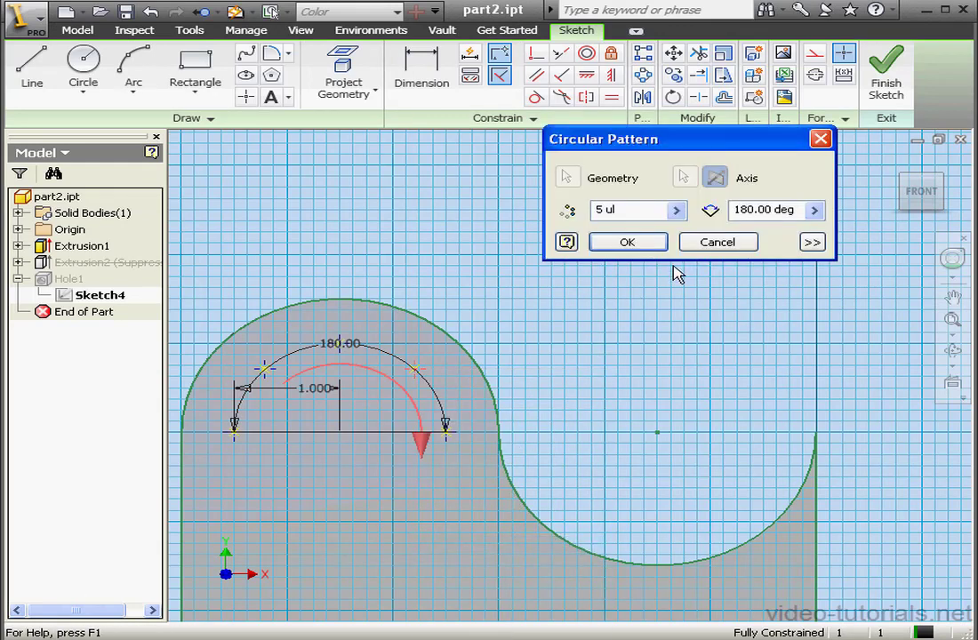
{"action": "left_click_drag", "start_coordinate": [622, 210], "coordinate": [565, 217]}
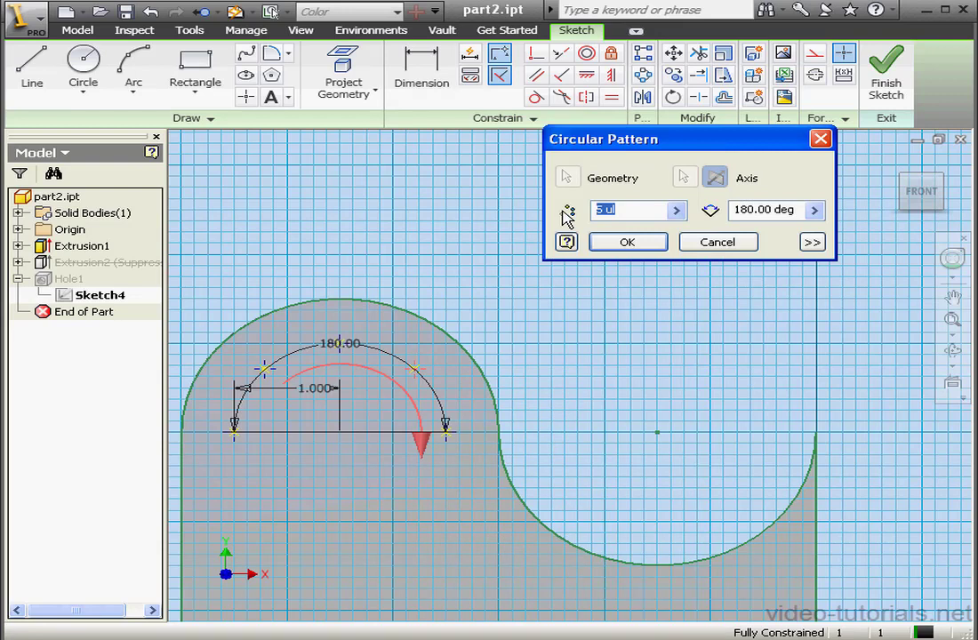
{"action": "type", "text": "6"}
{"action": "left_click_drag", "start_coordinate": [790, 209], "coordinate": [696, 217]}
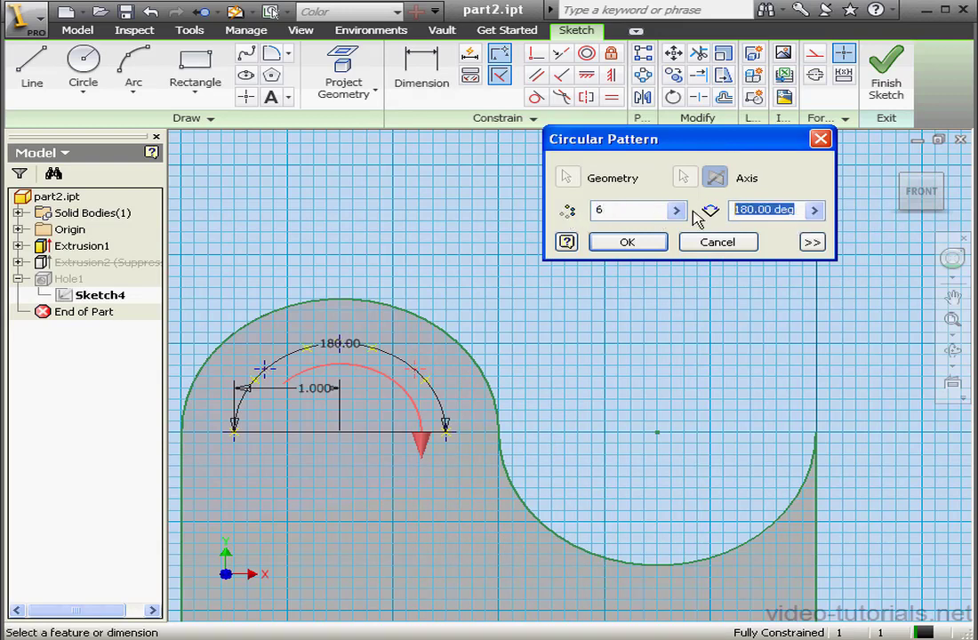
{"action": "type", "text": "360"}
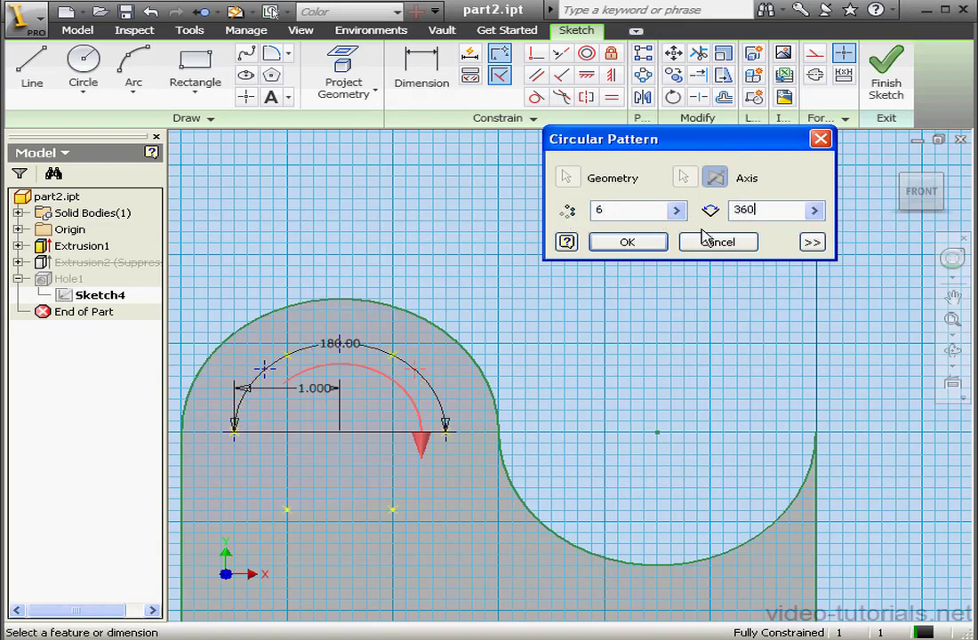
{"action": "left_click", "coordinate": [627, 242]}
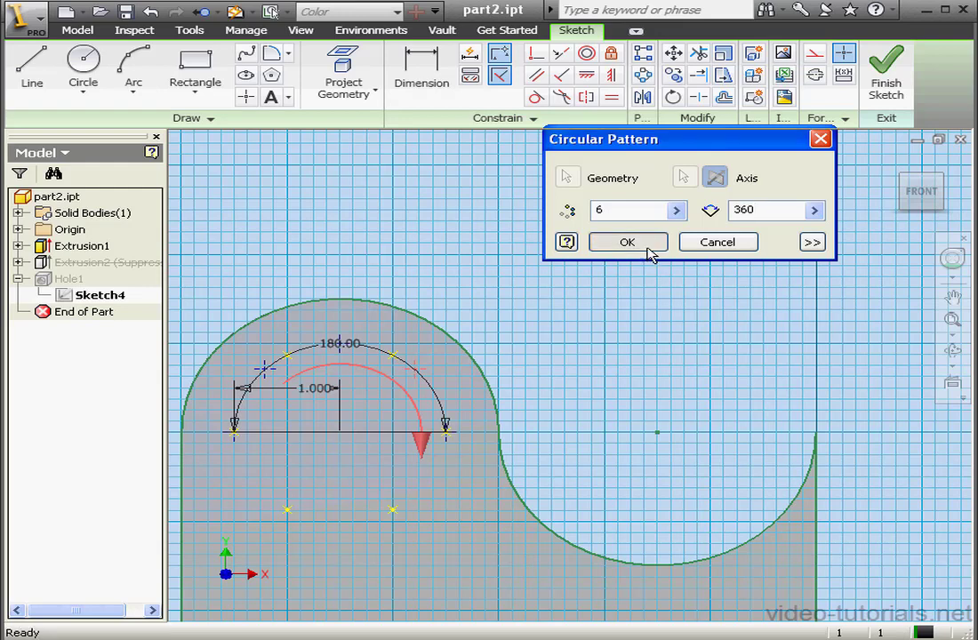
{"action": "left_click", "coordinate": [883, 84]}
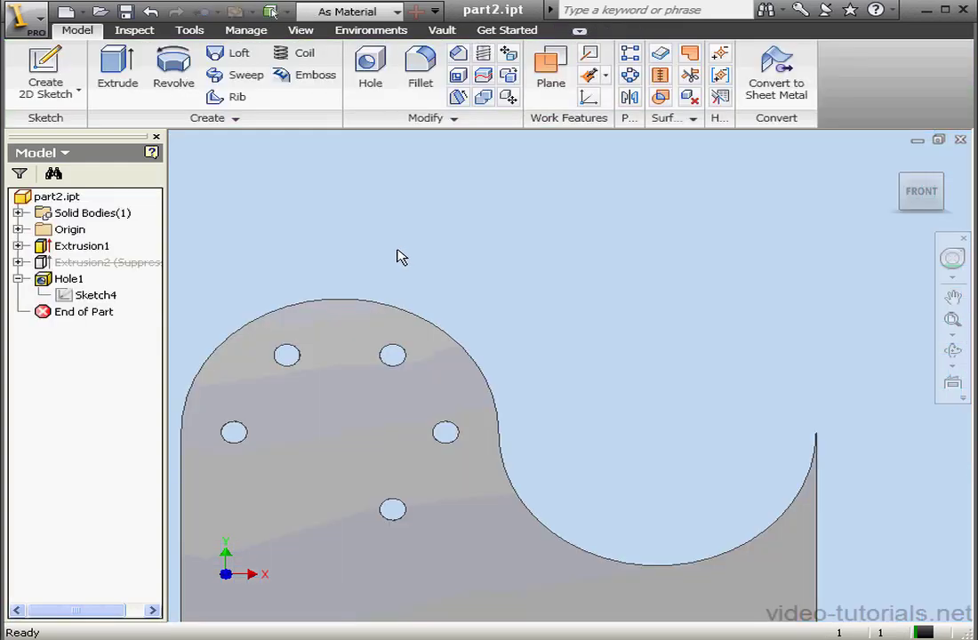
- Edit Hole1 to add the lower-left pattern point as another hole centre
{"action": "right_click", "coordinate": [70, 281]}
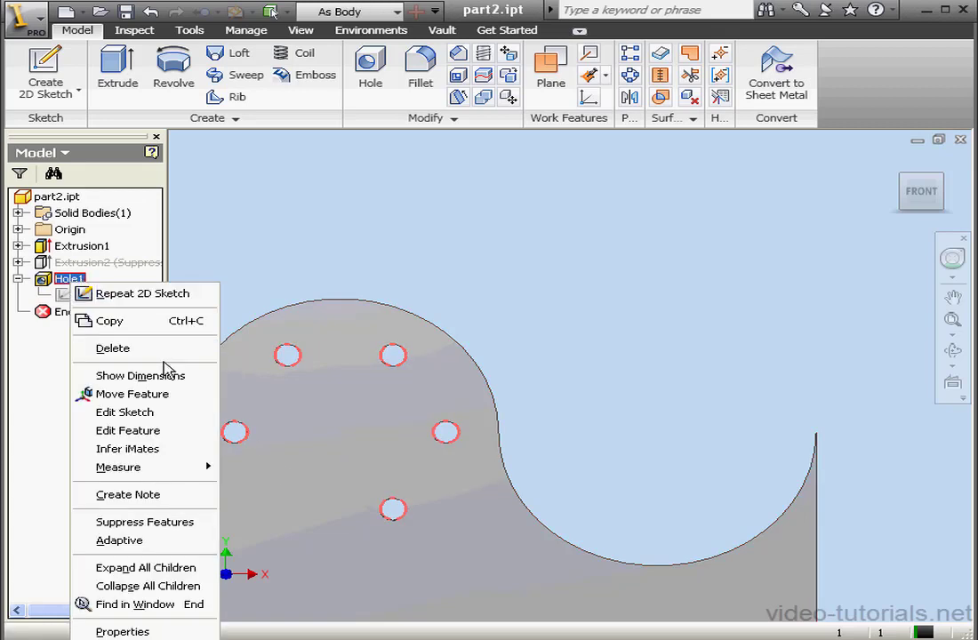
{"action": "left_click", "coordinate": [169, 431]}
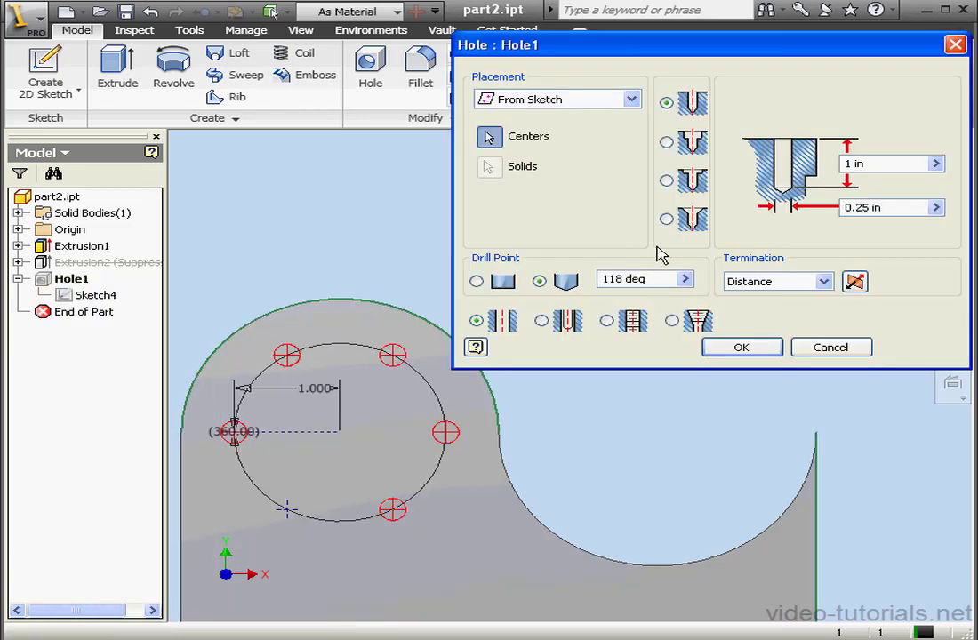
{"action": "left_click", "coordinate": [287, 509]}
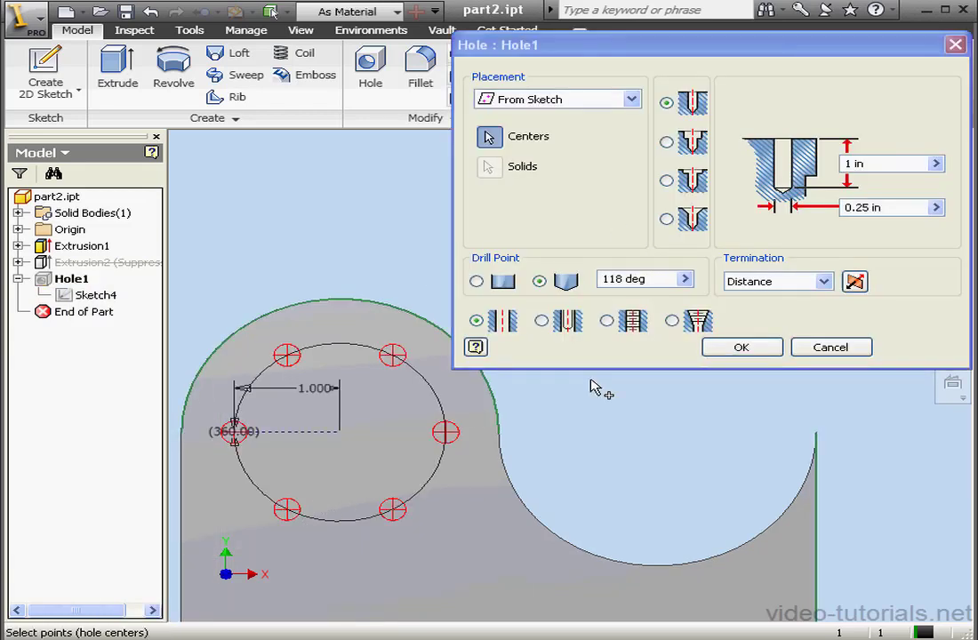
{"action": "left_click", "coordinate": [742, 346]}
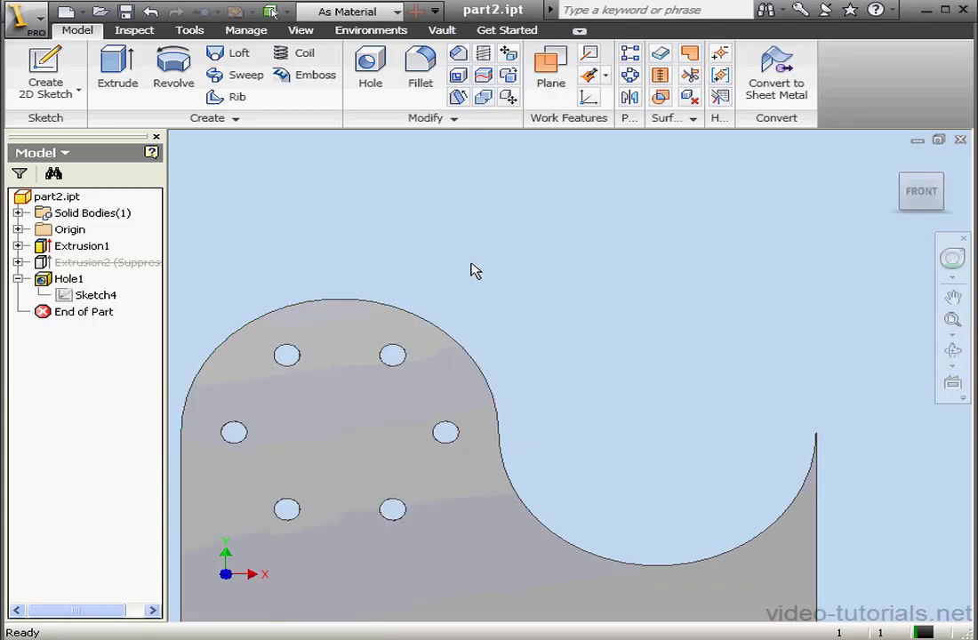
- Delete Hole1 together with its consumed sketch
{"action": "right_click", "coordinate": [63, 278]}
{"action": "left_click", "coordinate": [139, 355]}
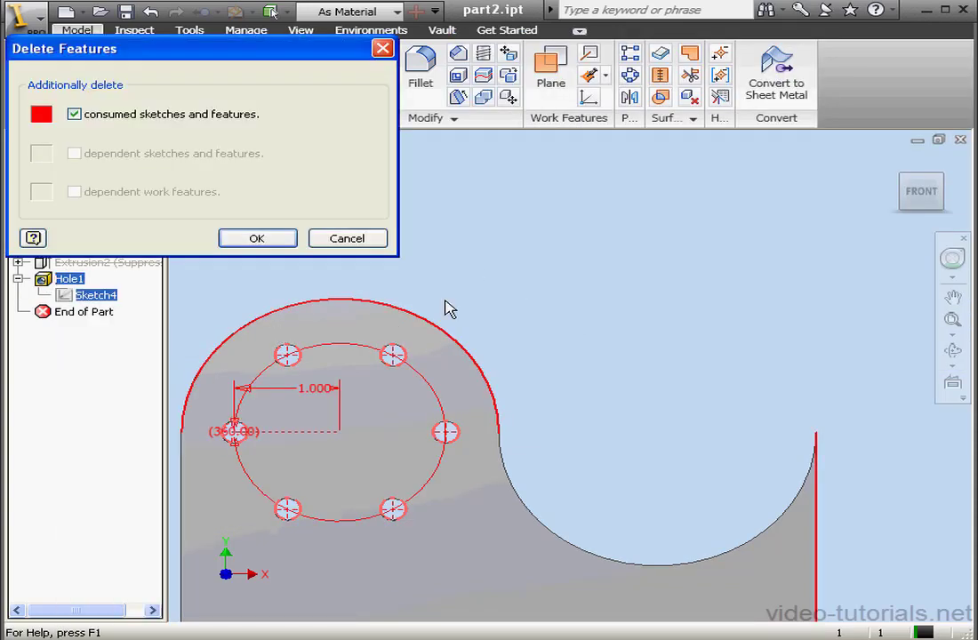
{"action": "left_click", "coordinate": [255, 237]}
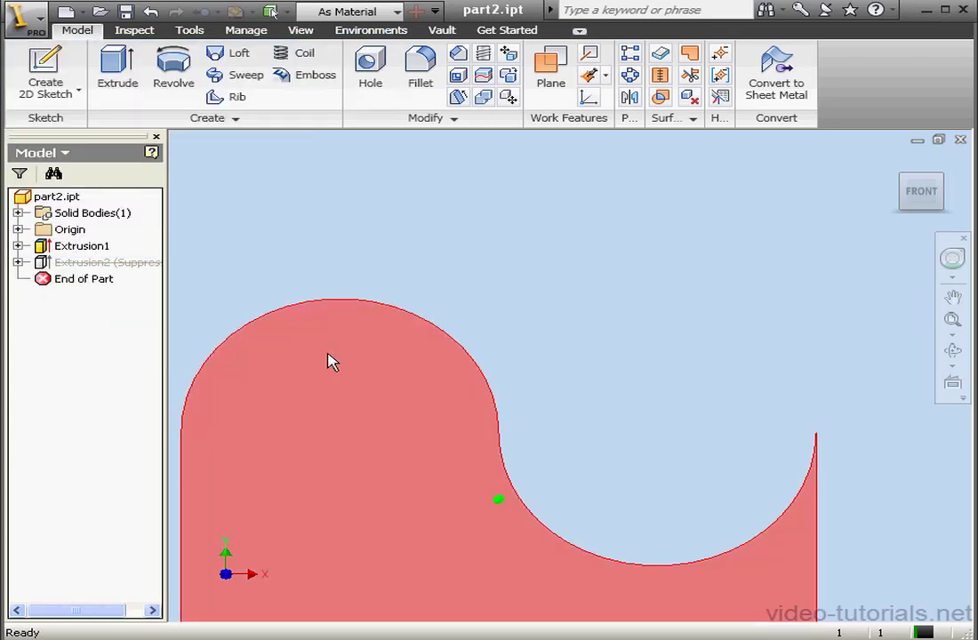
- On the plate face, sketch a horizontal construction line running left from the upper arc's centre
{"action": "right_click", "coordinate": [330, 360]}
{"action": "left_click", "coordinate": [415, 447]}
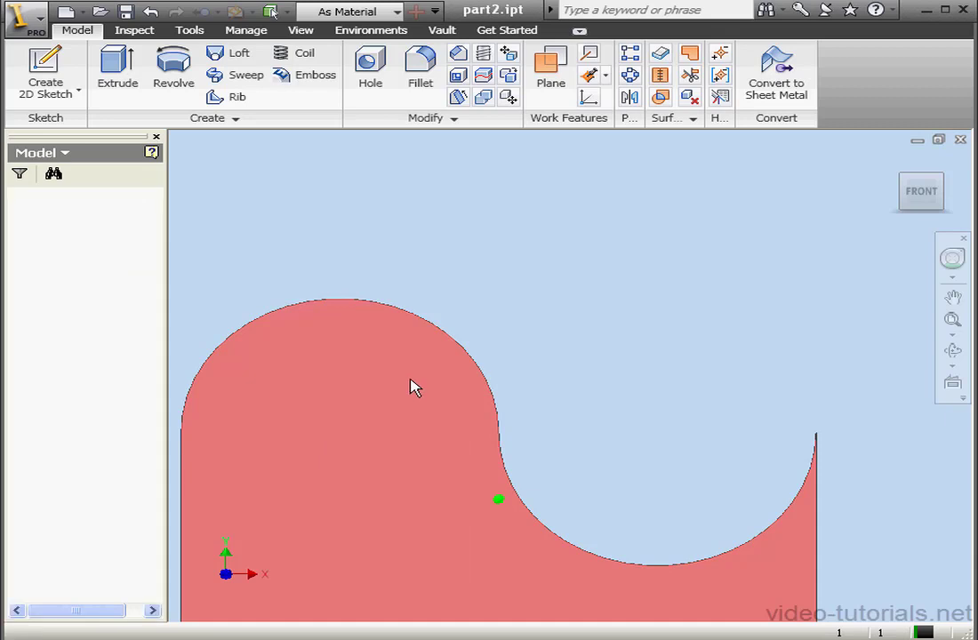
{"action": "key", "text": "l"}
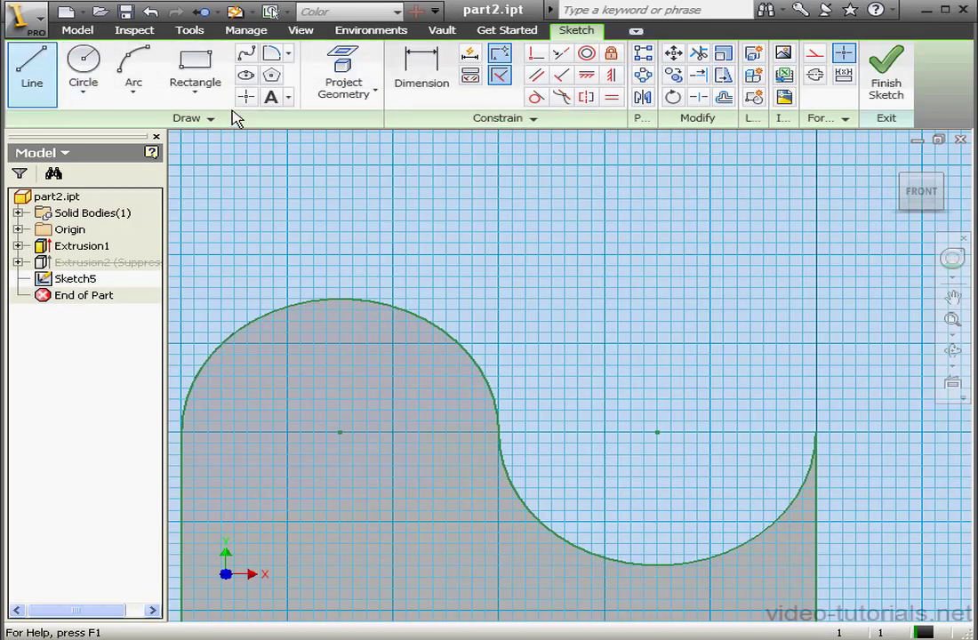
{"action": "left_click", "coordinate": [814, 55]}
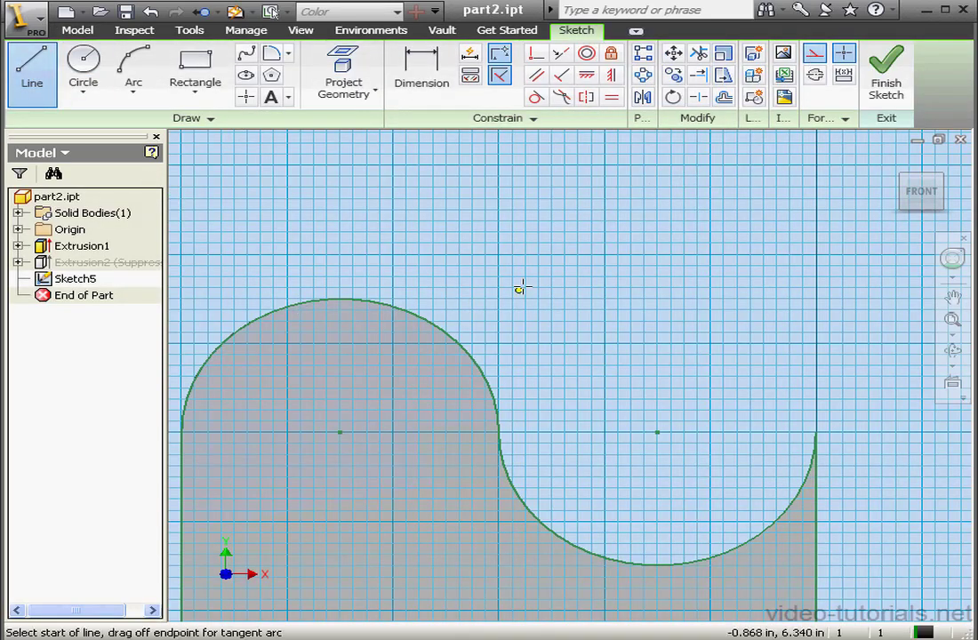
{"action": "left_click", "coordinate": [340, 433]}
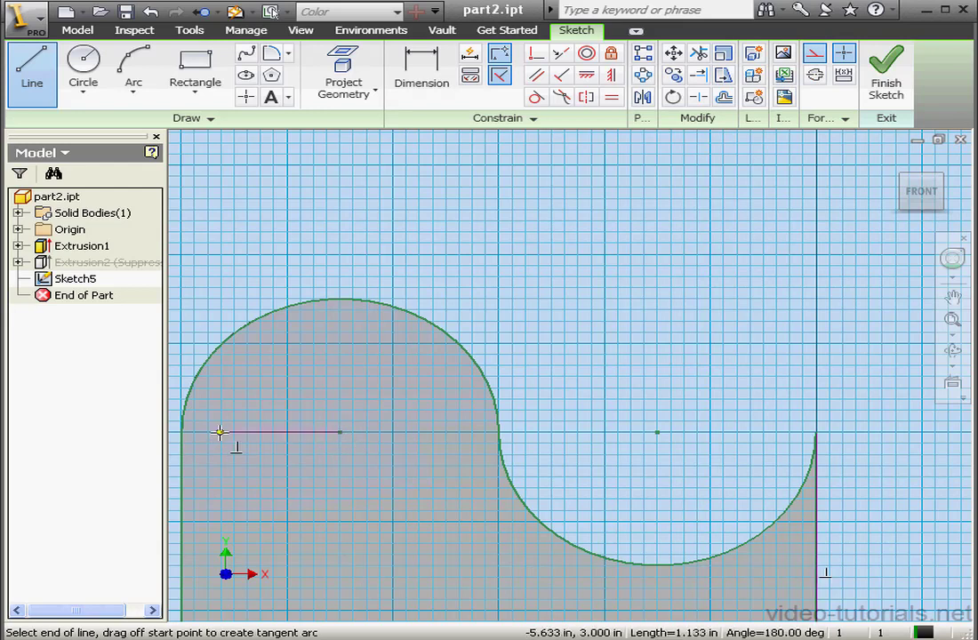
{"action": "left_click", "coordinate": [220, 432]}
{"action": "right_click", "coordinate": [253, 413]}
{"action": "left_click", "coordinate": [284, 417]}
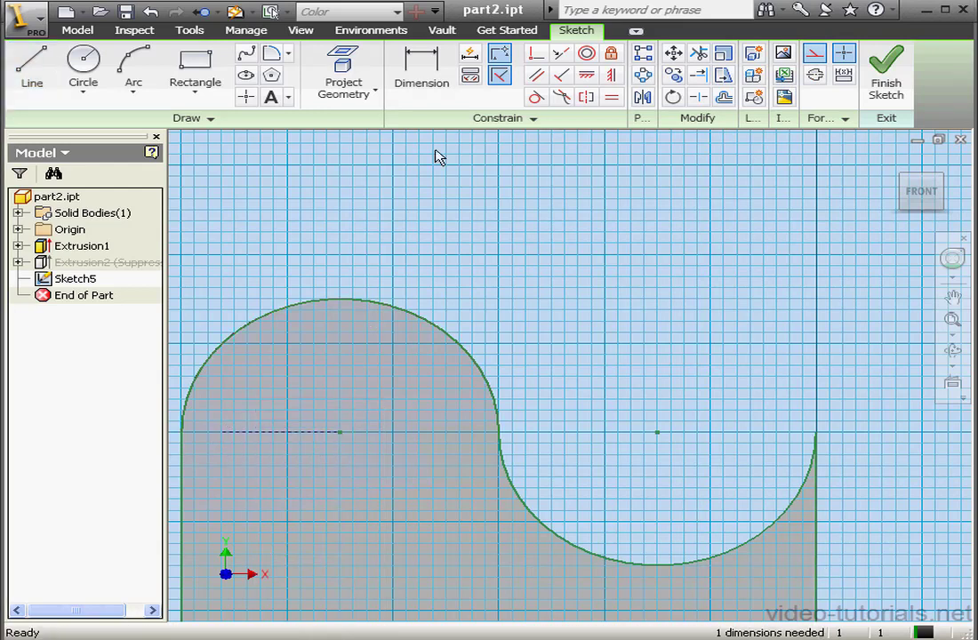
- Dimension the construction line to 1.000 and finish the sketch
{"action": "left_click", "coordinate": [421, 76]}
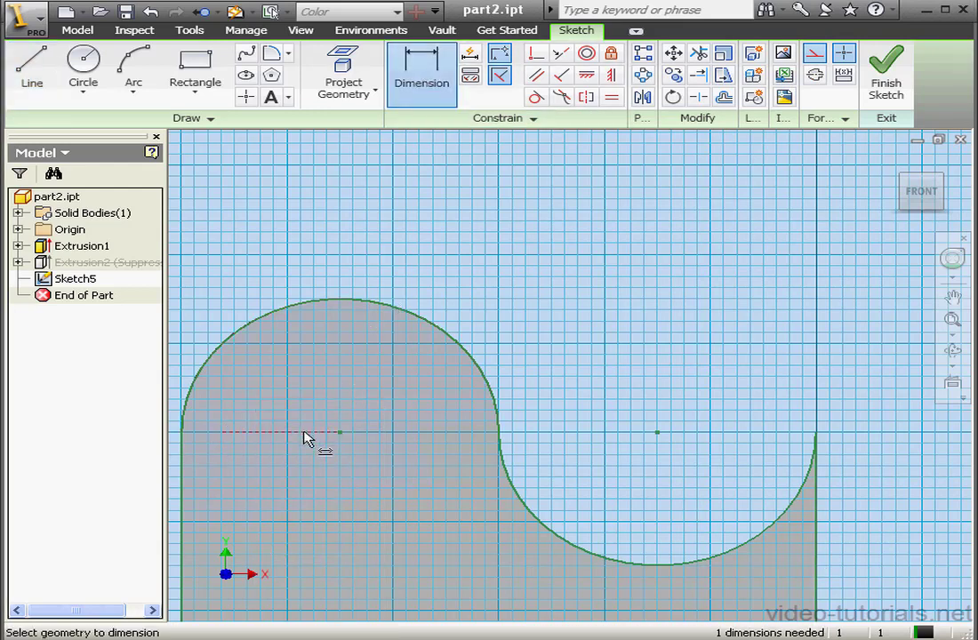
{"action": "left_click", "coordinate": [305, 438]}
{"action": "left_click", "coordinate": [321, 382]}
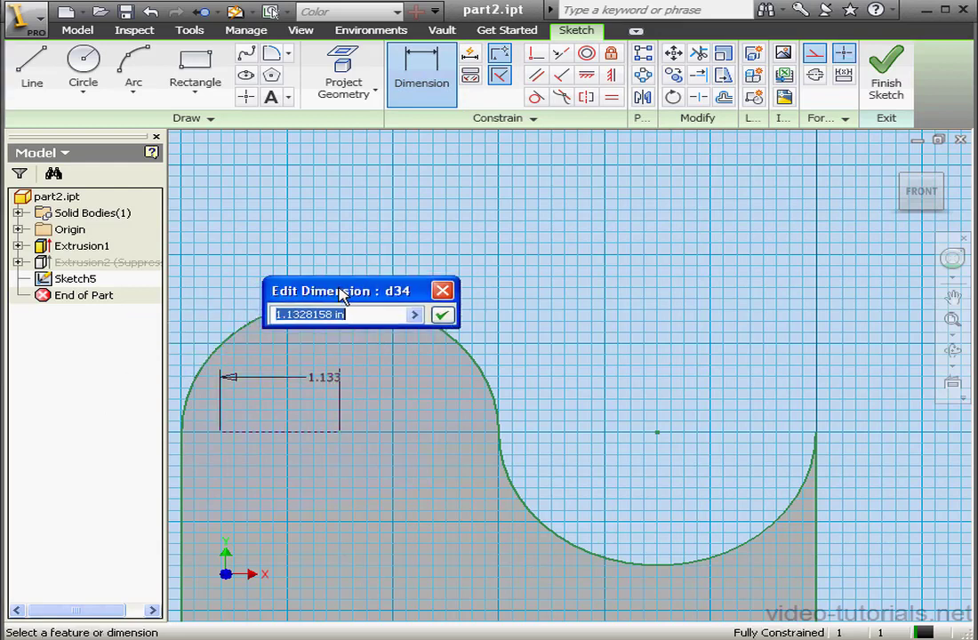
{"action": "left_click", "coordinate": [441, 314]}
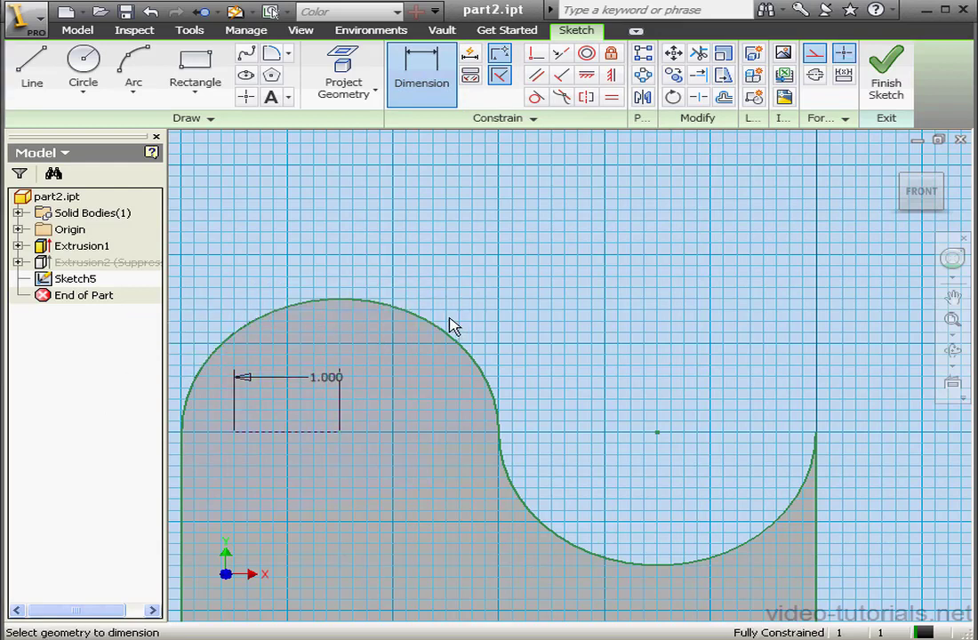
{"action": "left_click", "coordinate": [885, 73]}
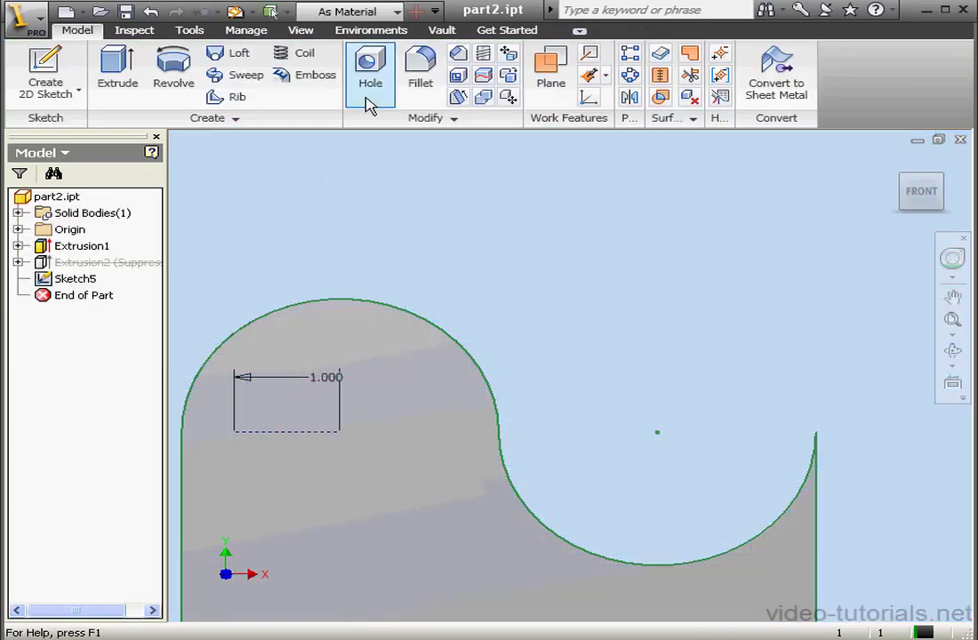
- Drill a 0.25 in hole at the construction line's left end, then return to the home view
{"action": "left_click", "coordinate": [378, 98]}
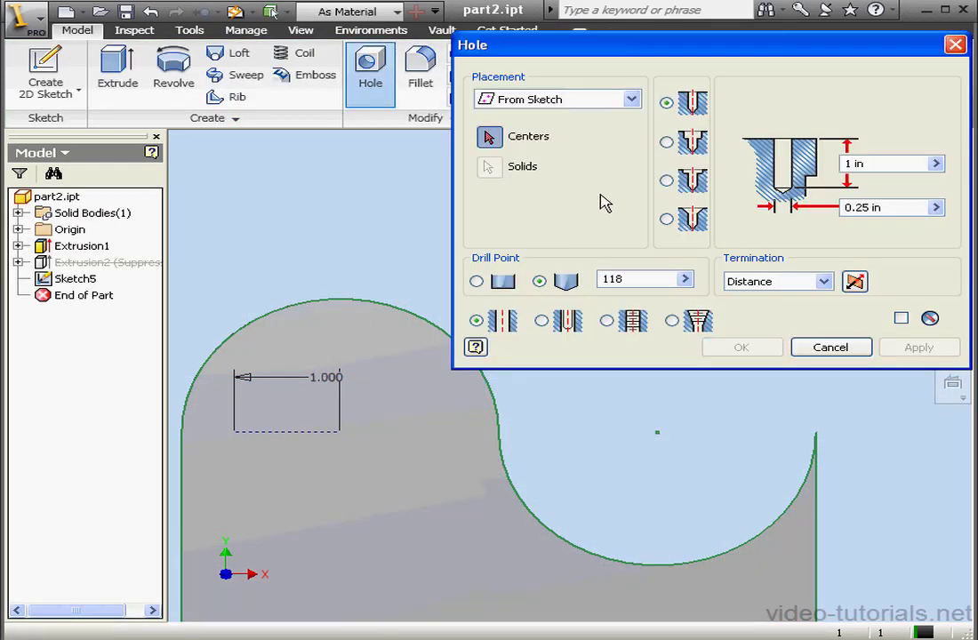
{"action": "left_click", "coordinate": [233, 431]}
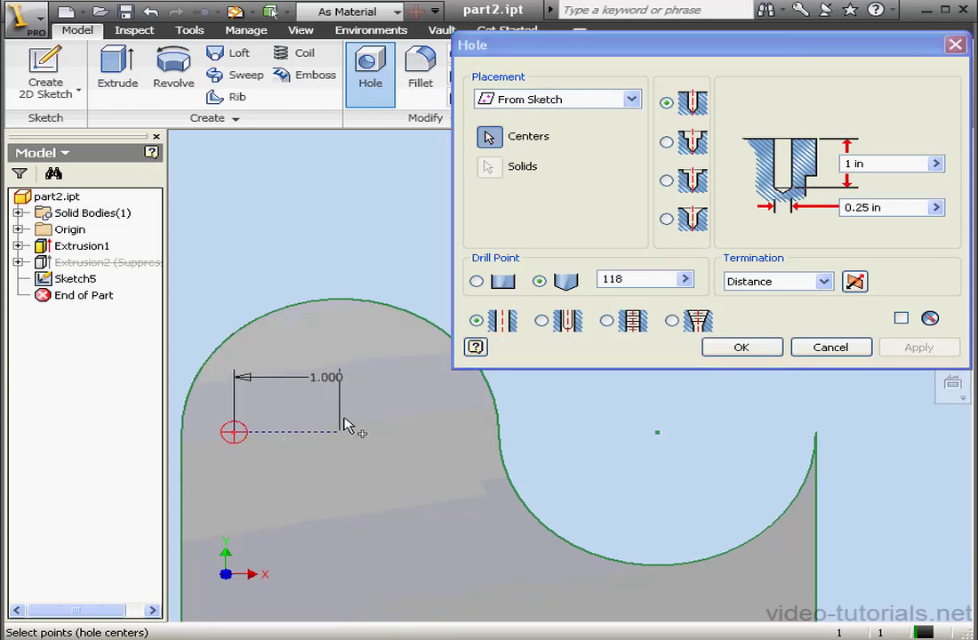
{"action": "left_click", "coordinate": [741, 347]}
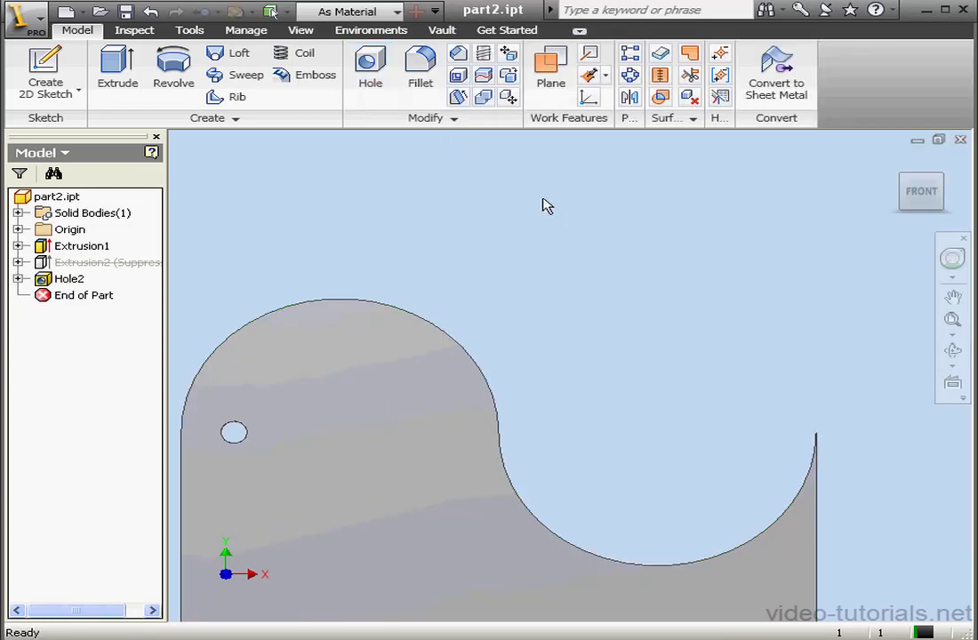
{"action": "mouse_move", "coordinate": [883, 181]}
{"action": "left_click", "coordinate": [895, 162]}
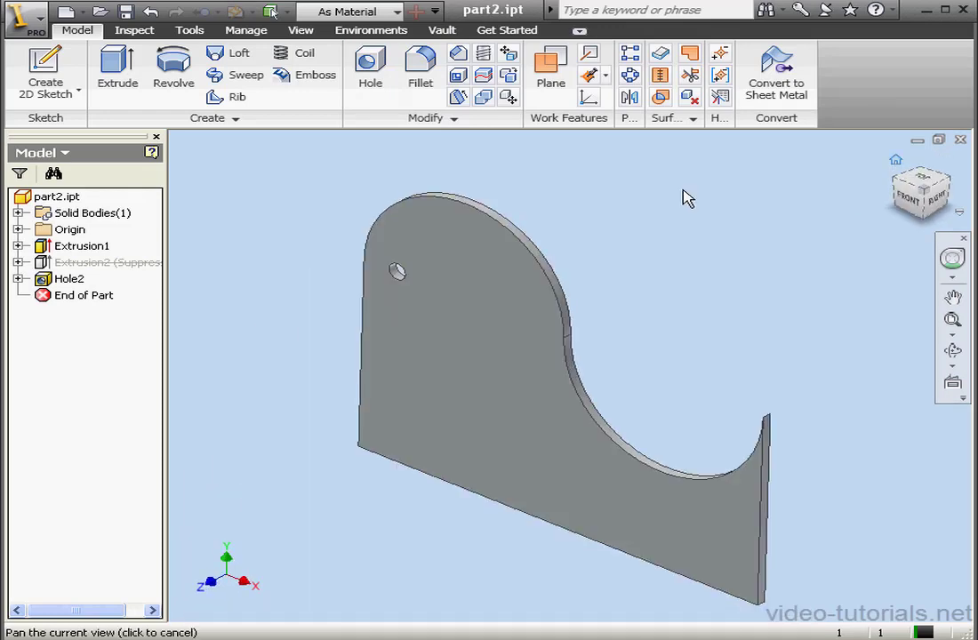
- Circular-pattern Hole2 six times over 360 deg about the plate's upper curved edge
{"action": "left_click", "coordinate": [629, 76]}
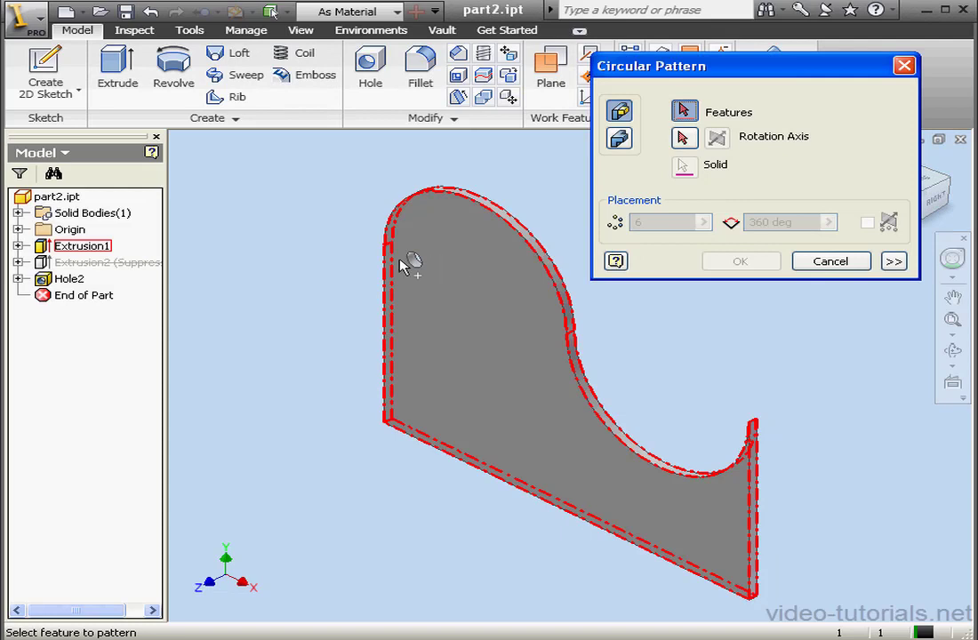
{"action": "left_click", "coordinate": [69, 278]}
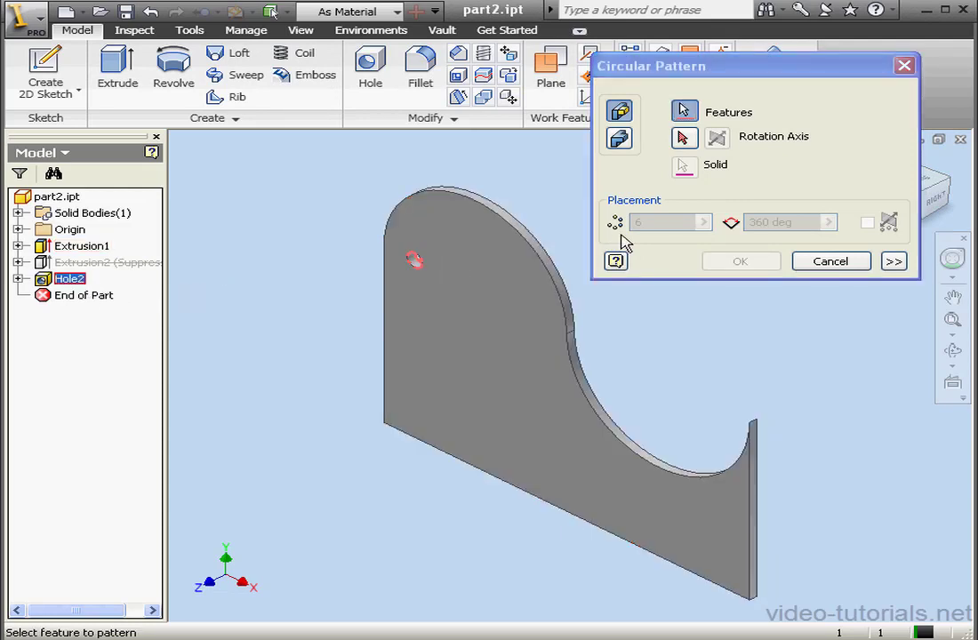
{"action": "left_click", "coordinate": [684, 137]}
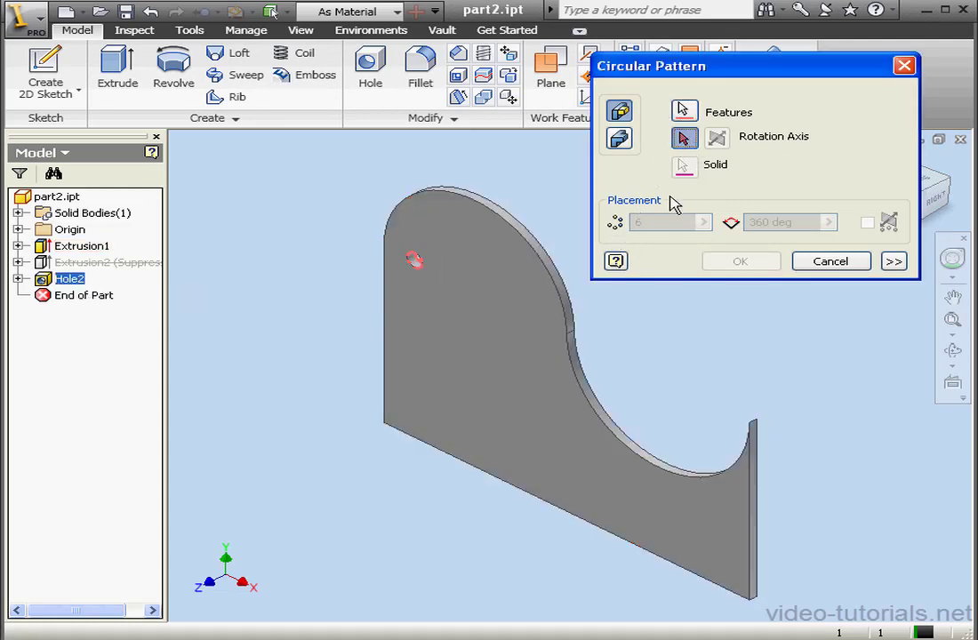
{"action": "left_click", "coordinate": [465, 216]}
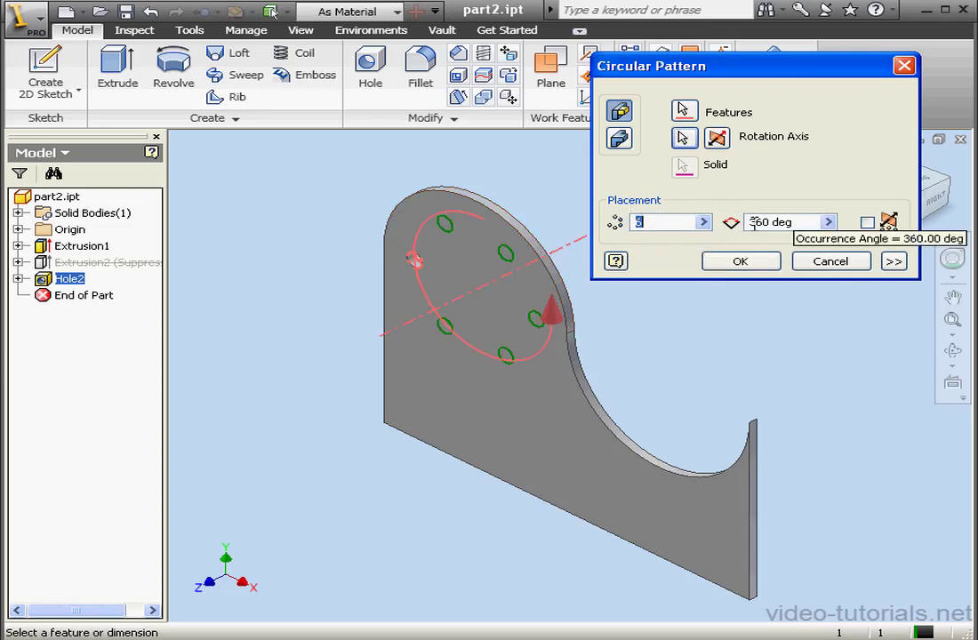
{"action": "left_click", "coordinate": [749, 264]}
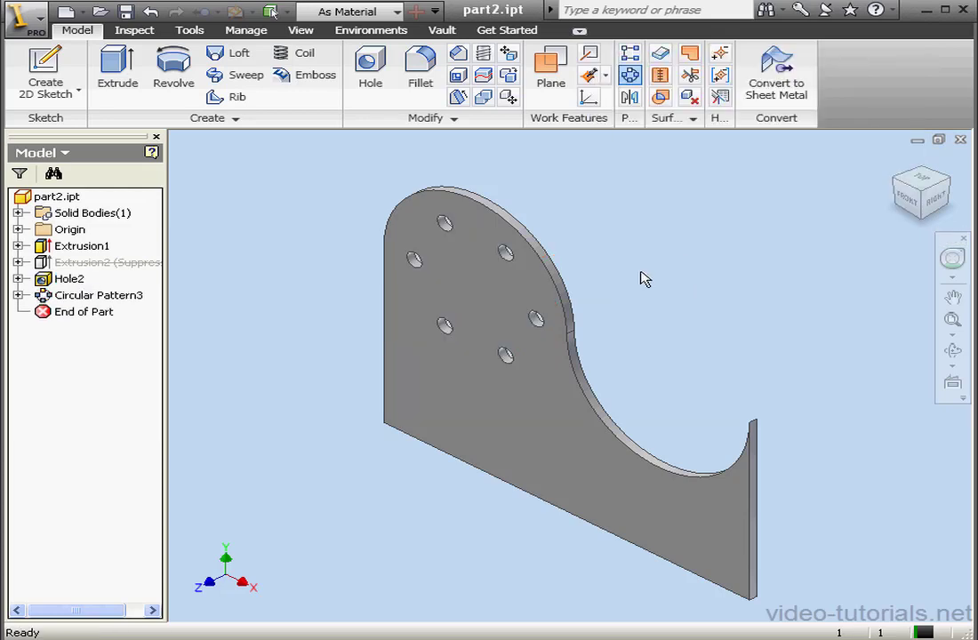